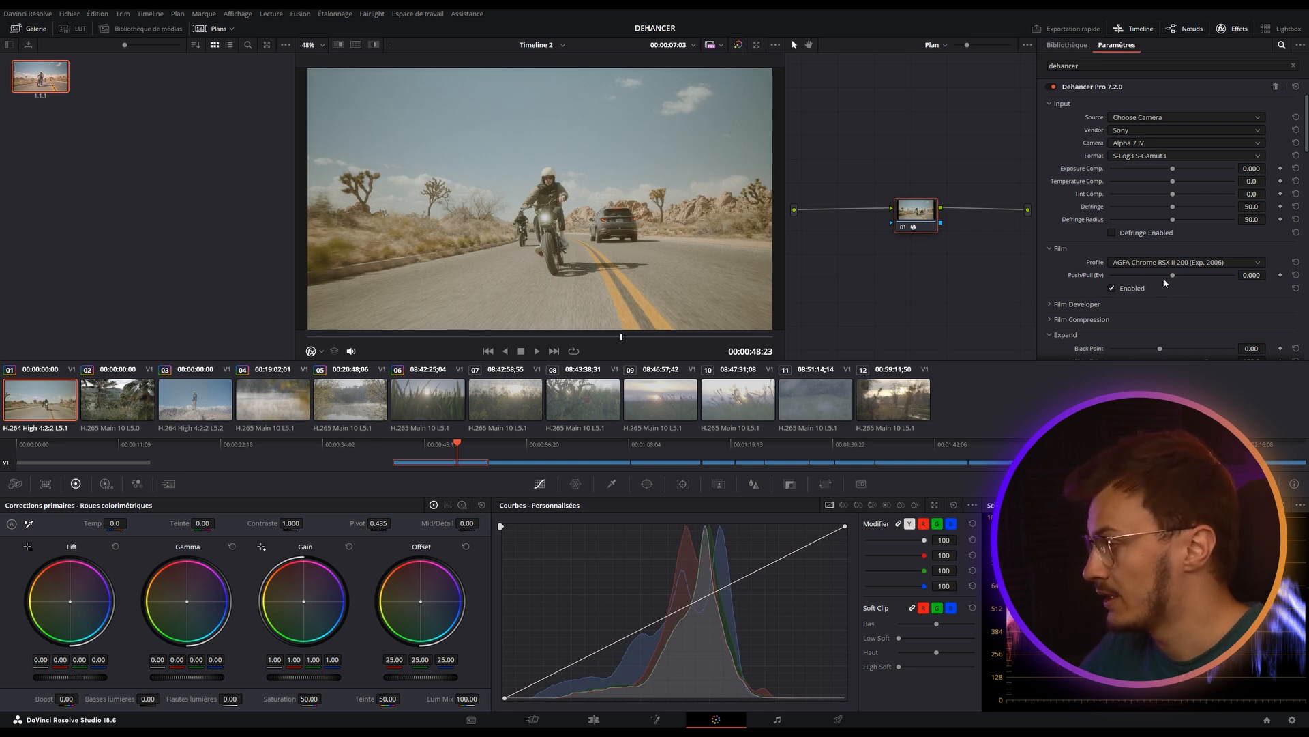
Step: Try the film's Push/Pull, lower the Film Compression impact to 0, and raise its tonal range to about 42.4
mouse_move(1173, 275)
mouse_down()
mouse_move(1234, 272)
mouse_move(1028, 251)
mouse_move(1221, 273)
mouse_move(1174, 280)
mouse_up()
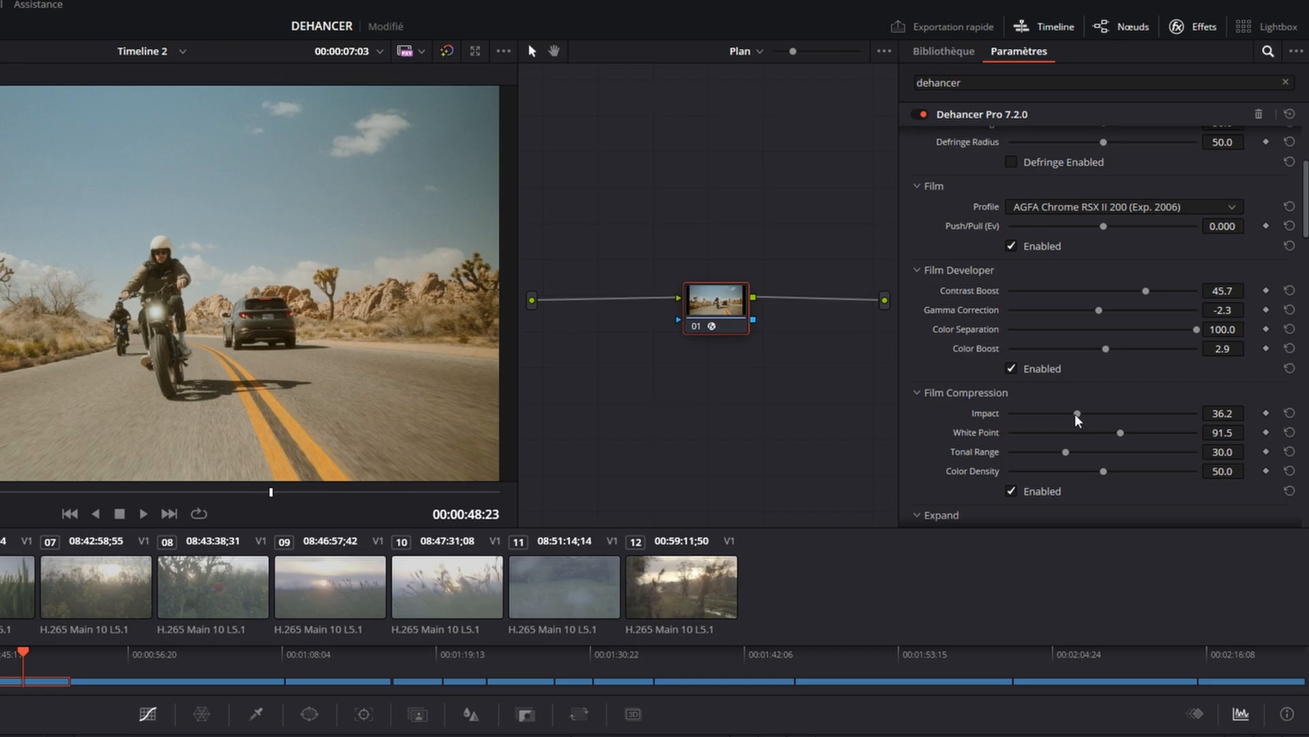
drag(1075, 413, 919, 403)
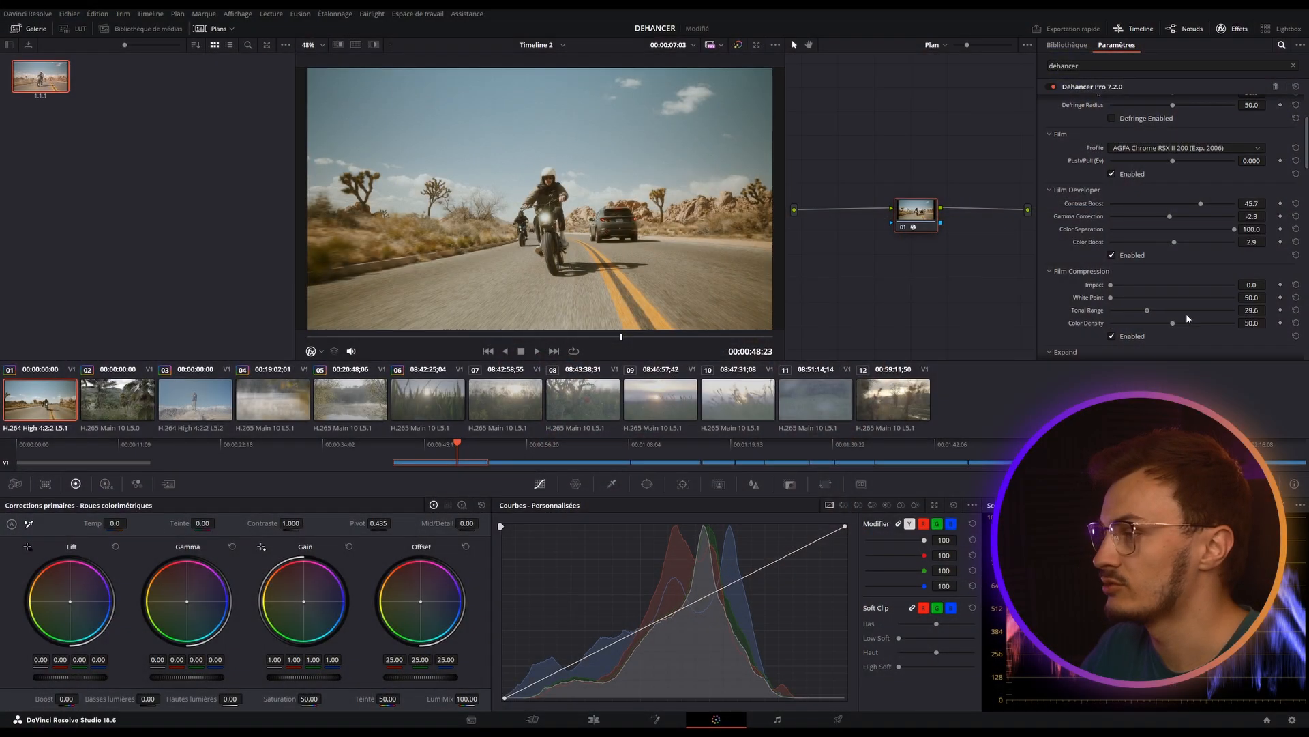
drag(1147, 311, 1165, 310)
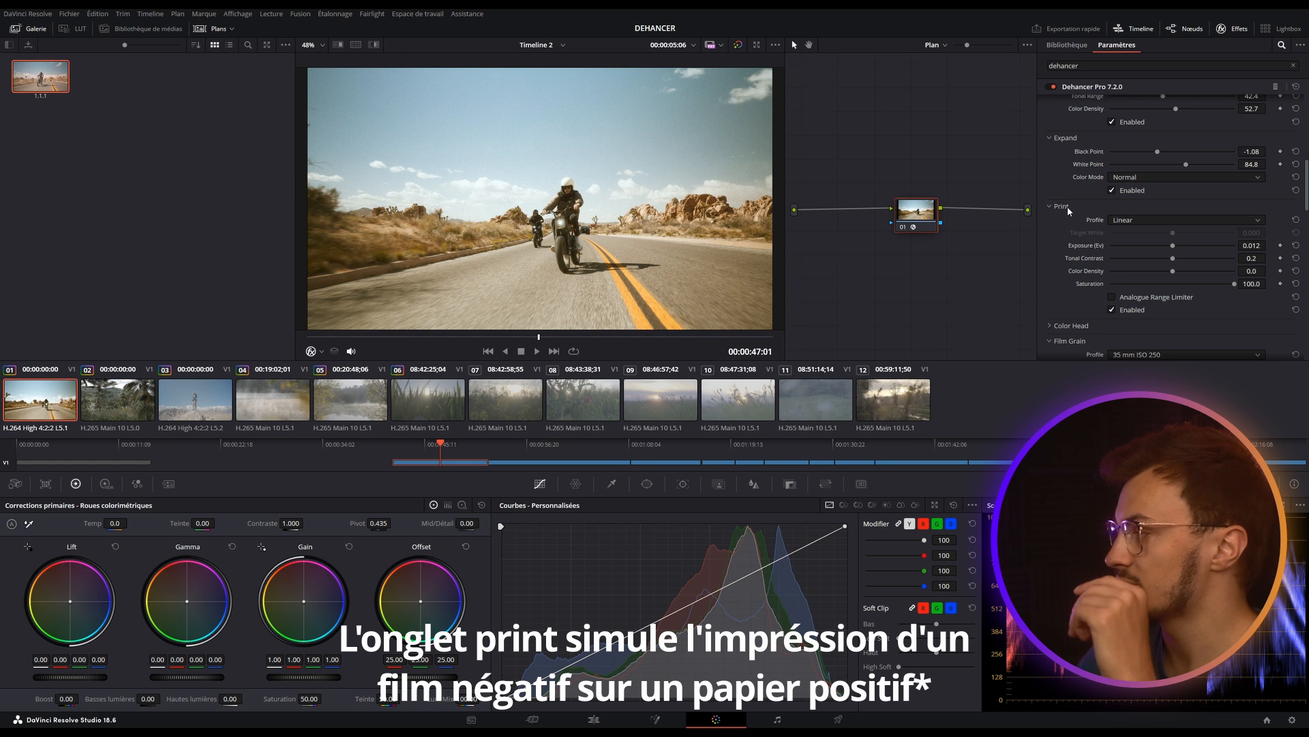
Step: Try the Kodak Endura Glossy Paper print profile on the clip, and return the profile to Linear
click(1143, 221)
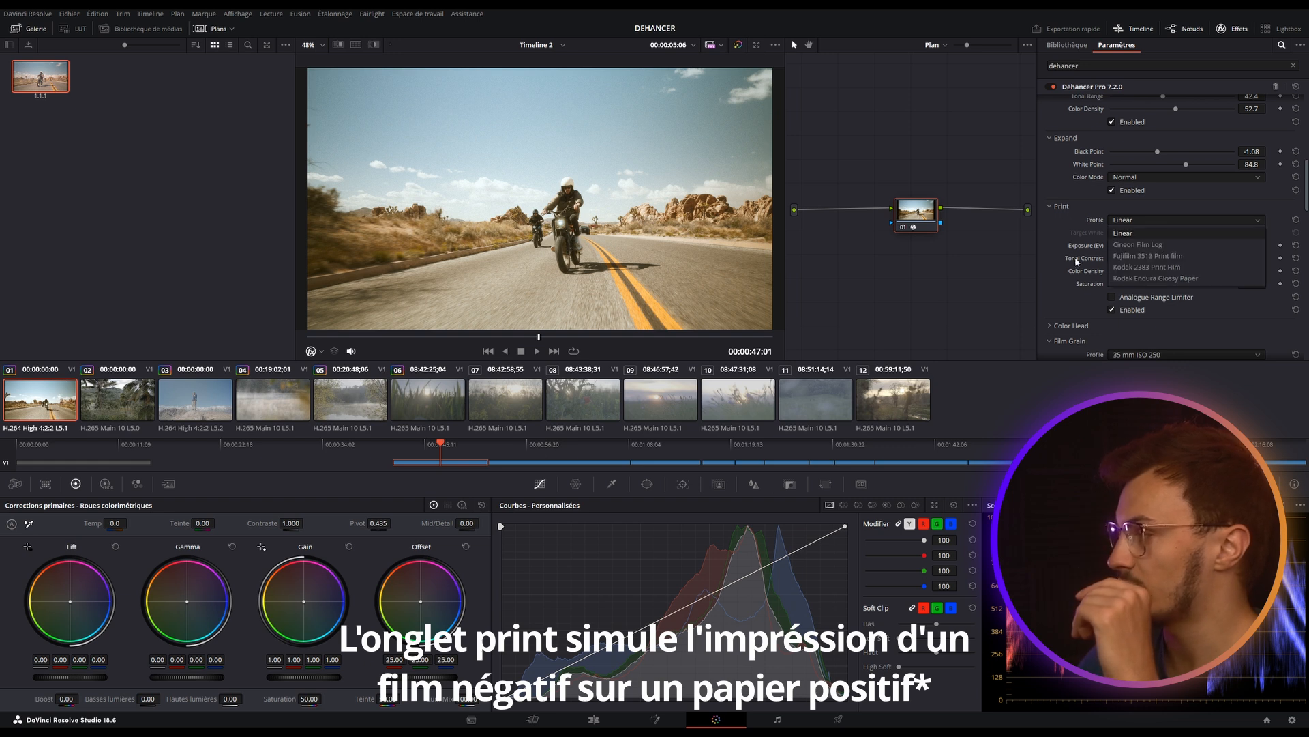
click(1137, 277)
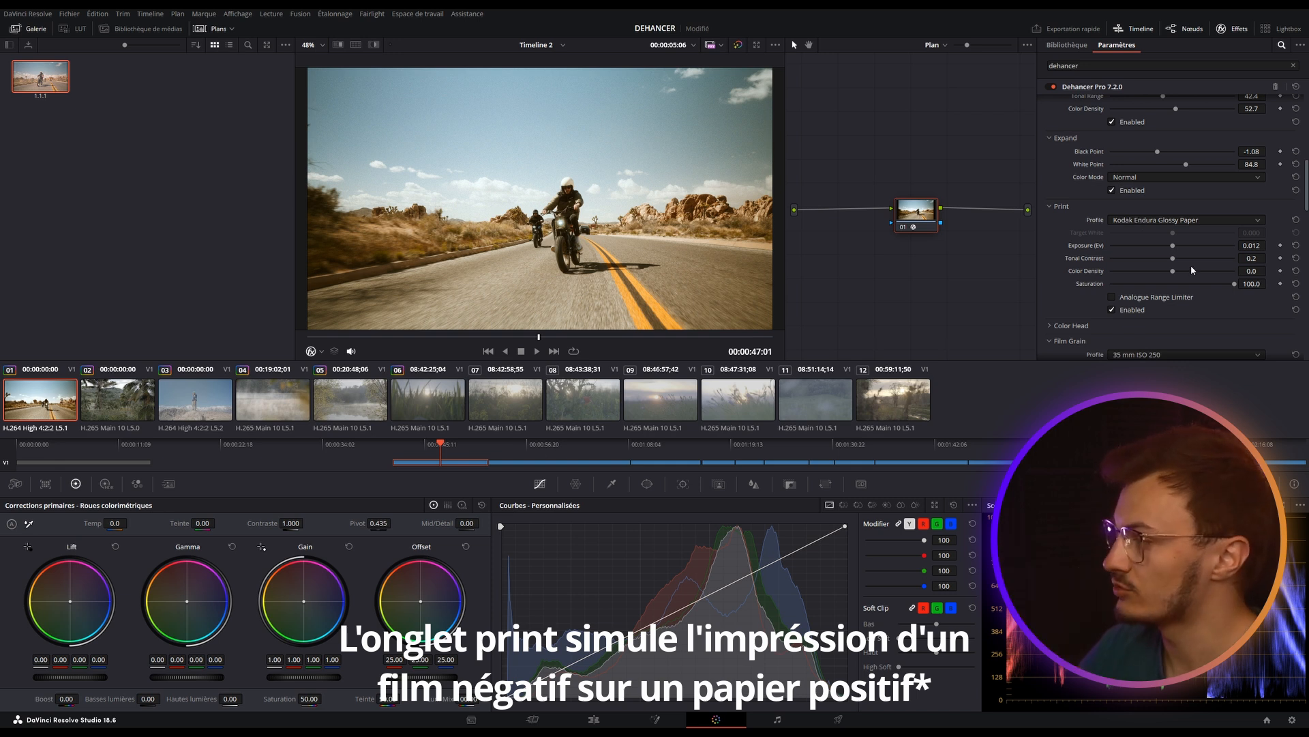
mouse_move(1175, 250)
mouse_down()
mouse_move(1214, 247)
mouse_move(1152, 247)
mouse_move(1173, 247)
mouse_up()
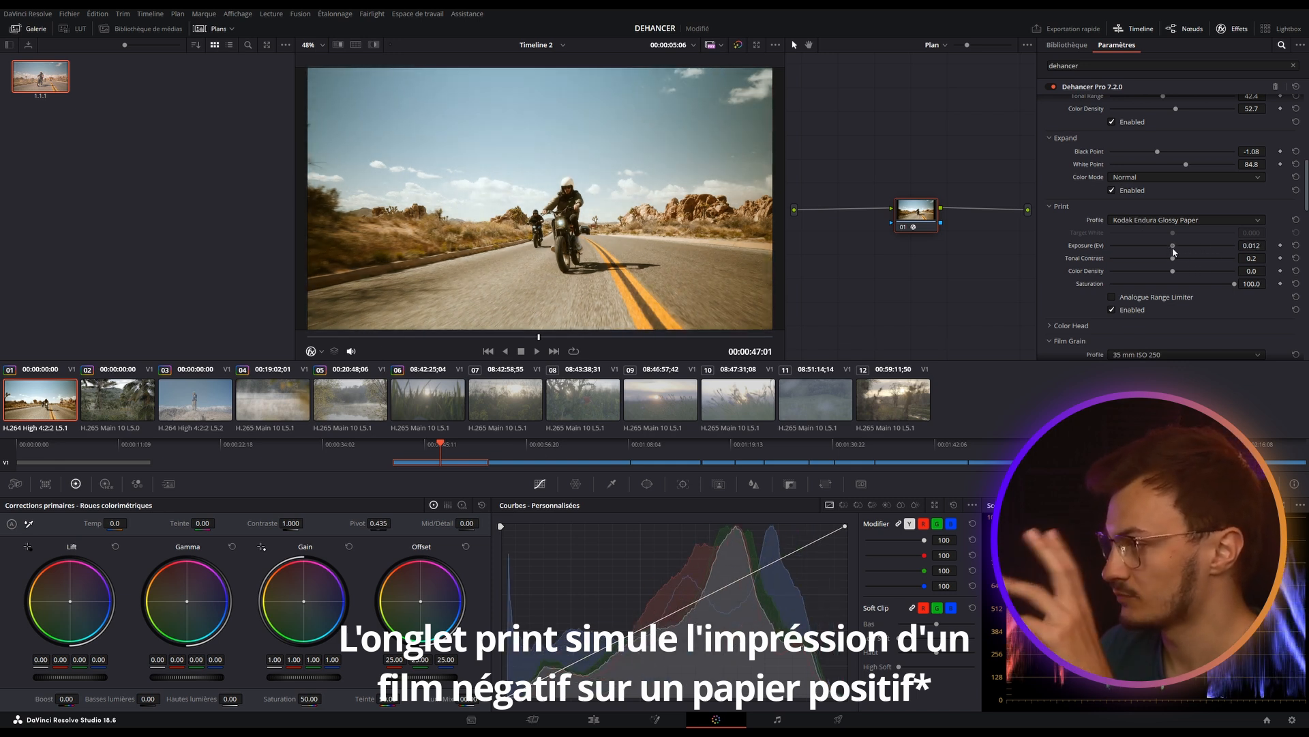
click(1187, 220)
click(1145, 234)
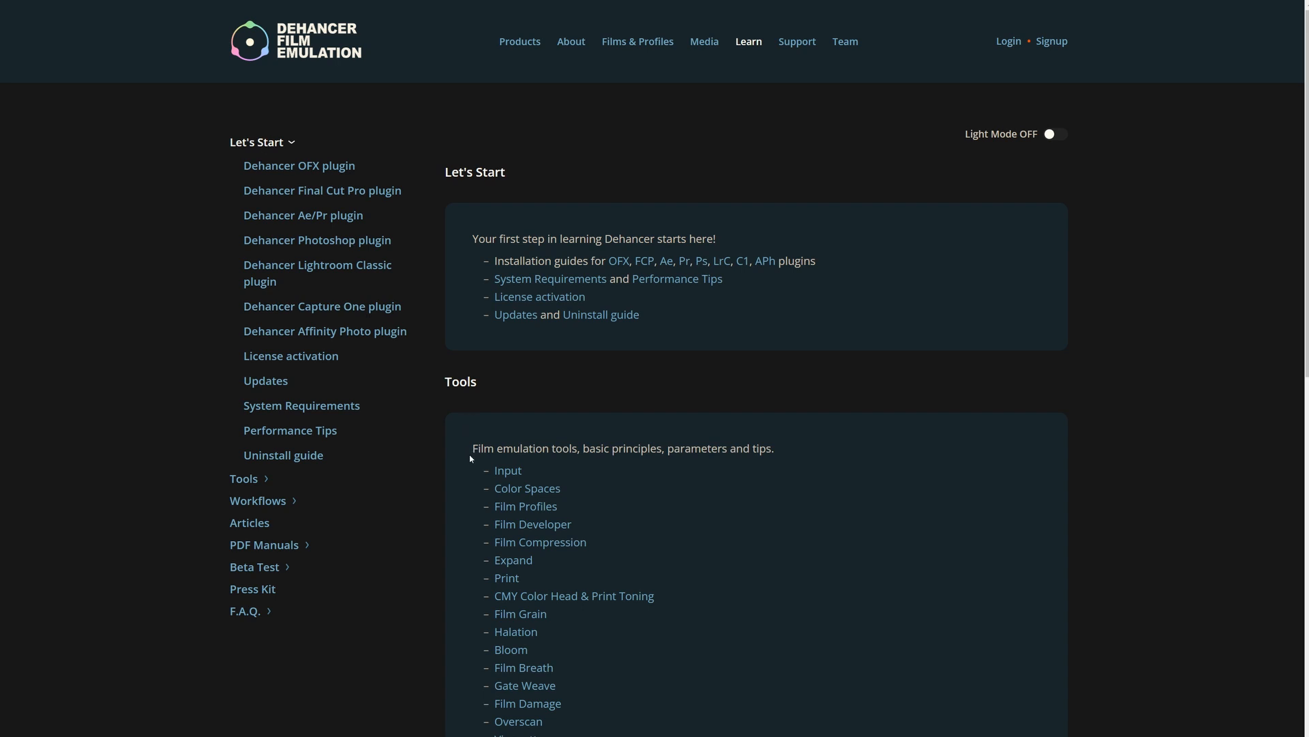
Step: Look through the list of film emulation tools on Dehancer's Learn web page
scroll(469, 455, down, 2)
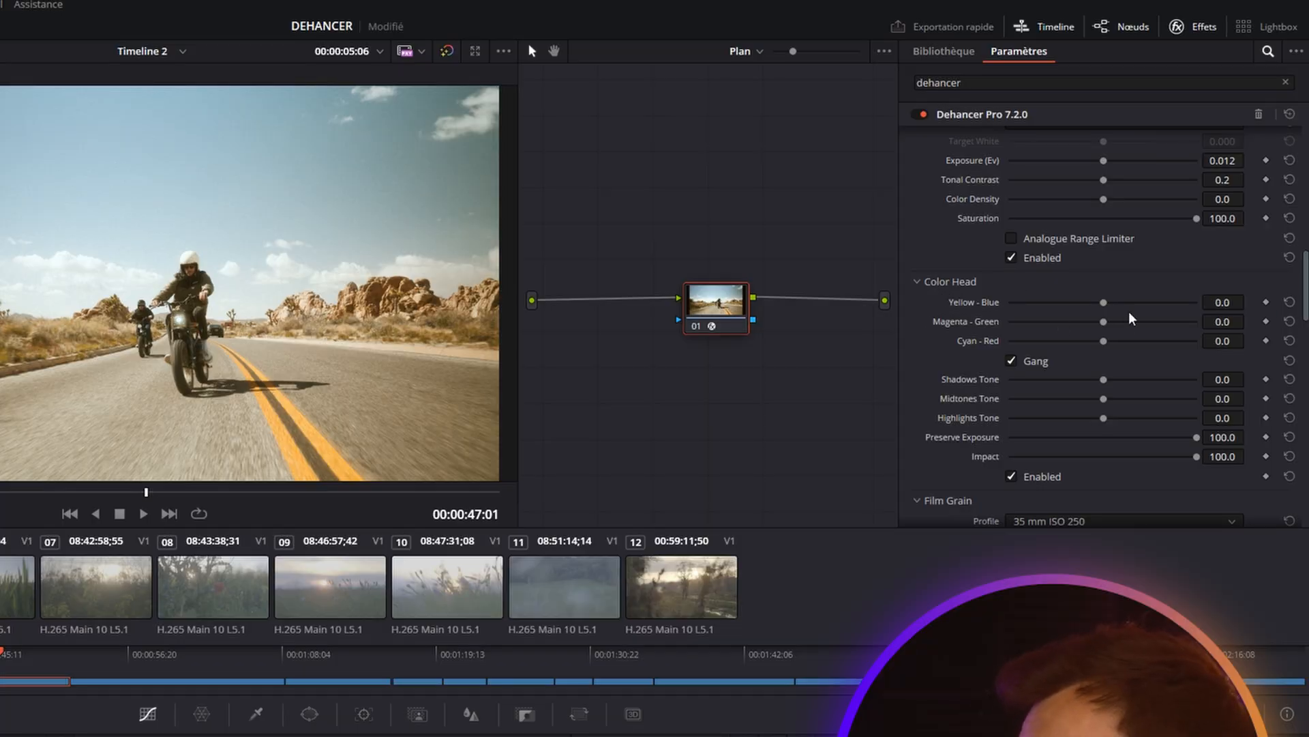
Step: Set the ganged Color Head yellow-blue, magenta-green and cyan-red values to about -16.3
drag(1107, 308, 1009, 302)
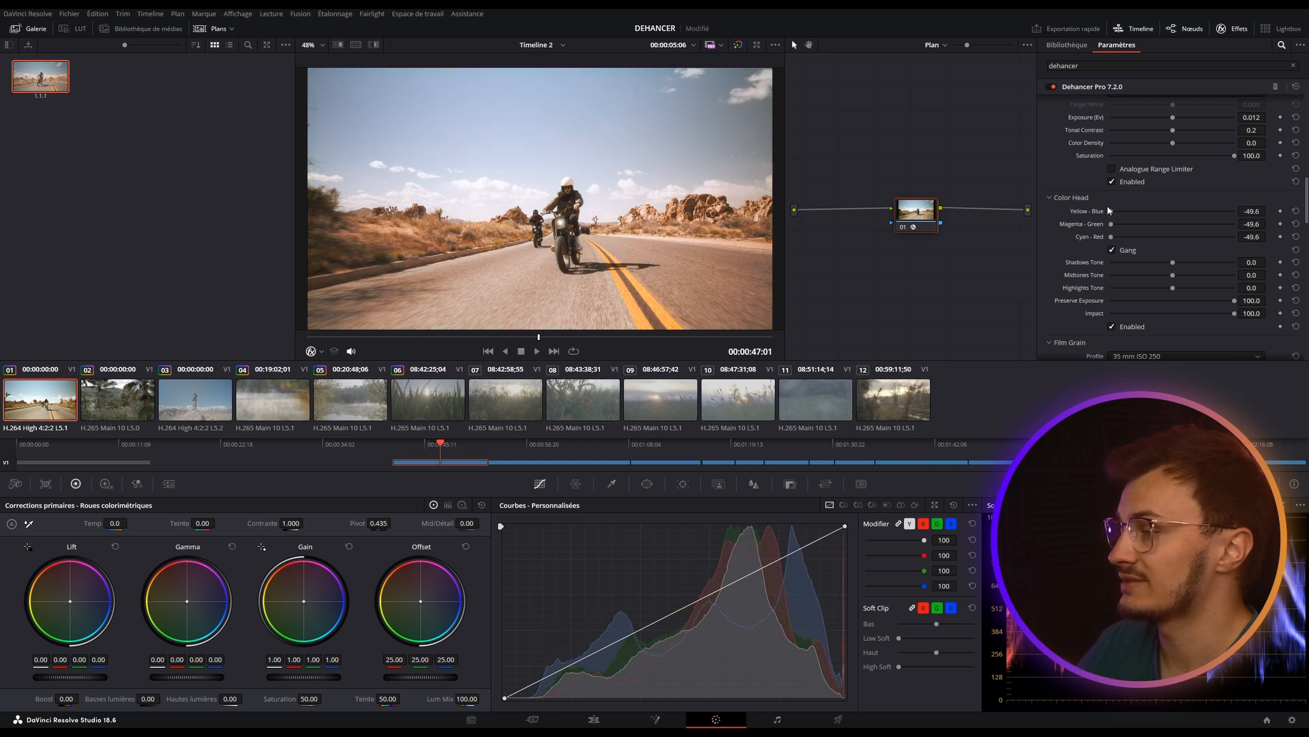
drag(1110, 212, 1152, 211)
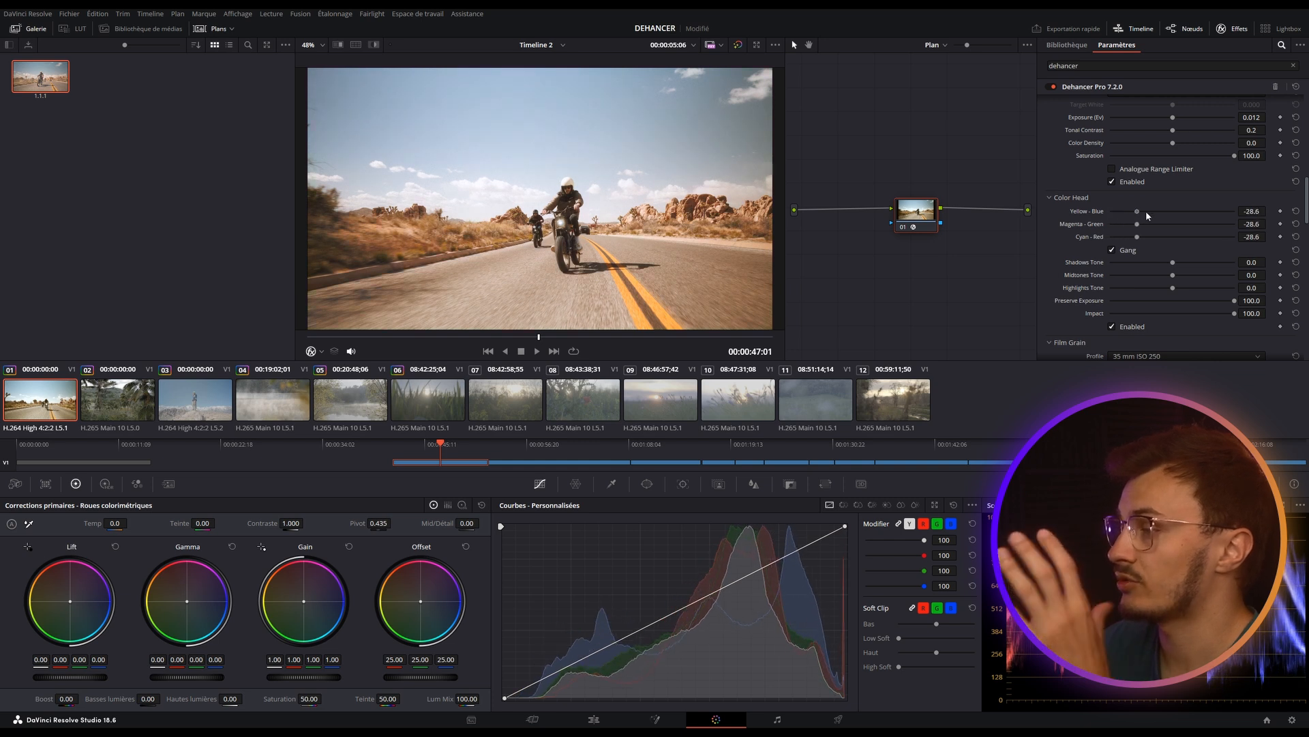
Step: Set the Color Head tones to about -63 shadows, 3.7 midtones and -0.4 highlights, and reset its Impact to 100
drag(1173, 262, 1018, 259)
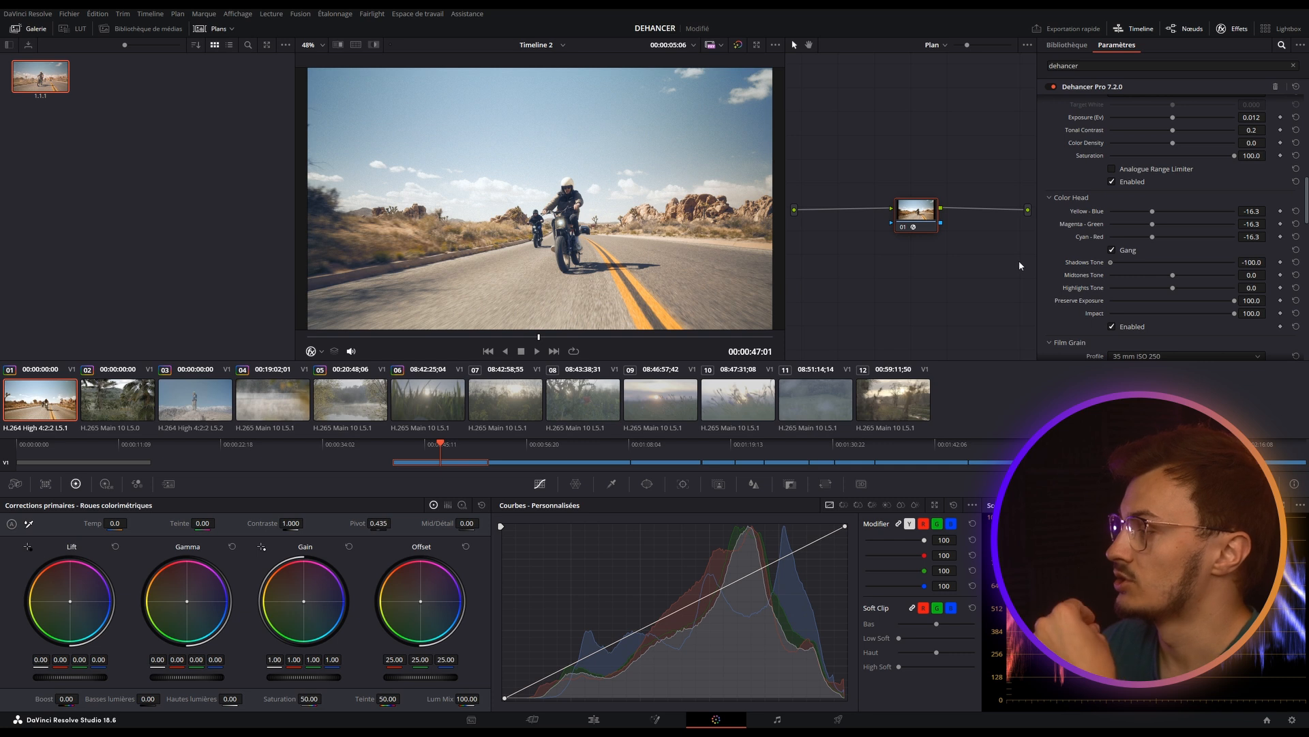
drag(1110, 262, 1132, 267)
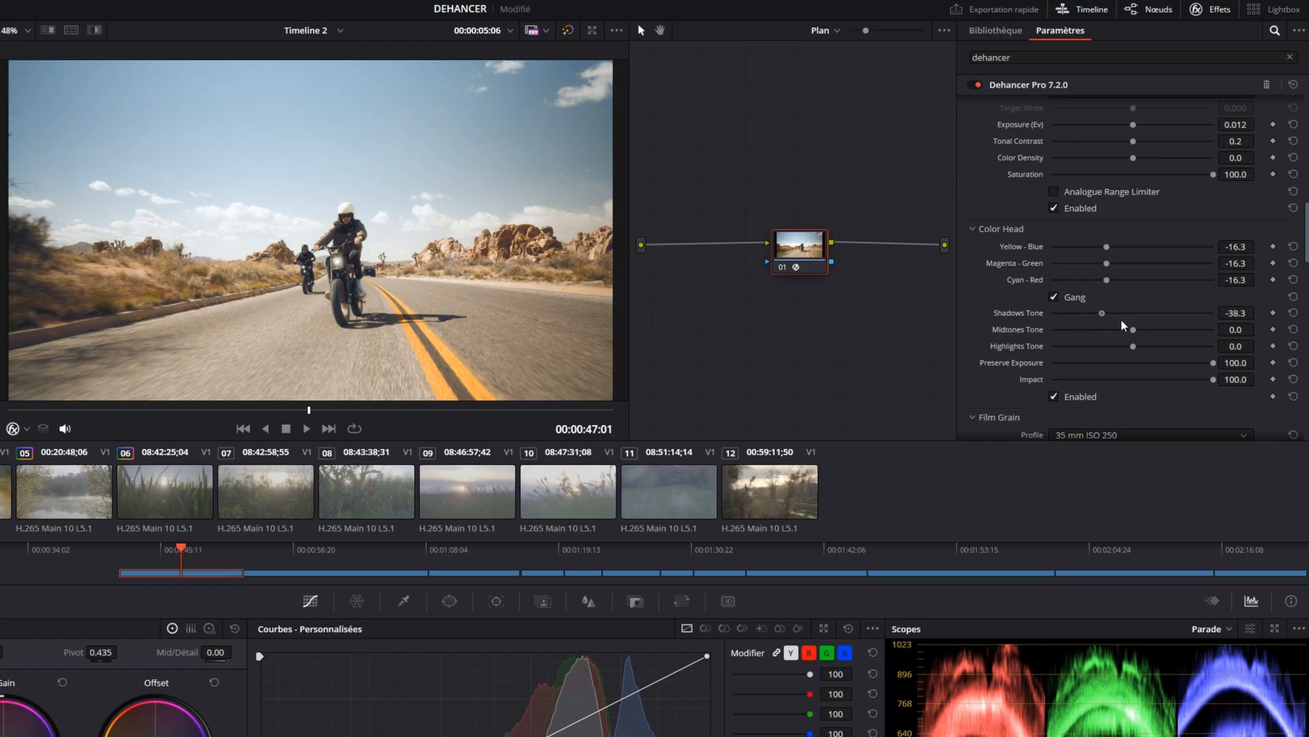
mouse_move(1124, 326)
mouse_down()
mouse_move(1082, 321)
mouse_move(1146, 330)
mouse_move(1098, 329)
mouse_move(1138, 329)
mouse_move(1132, 346)
mouse_up()
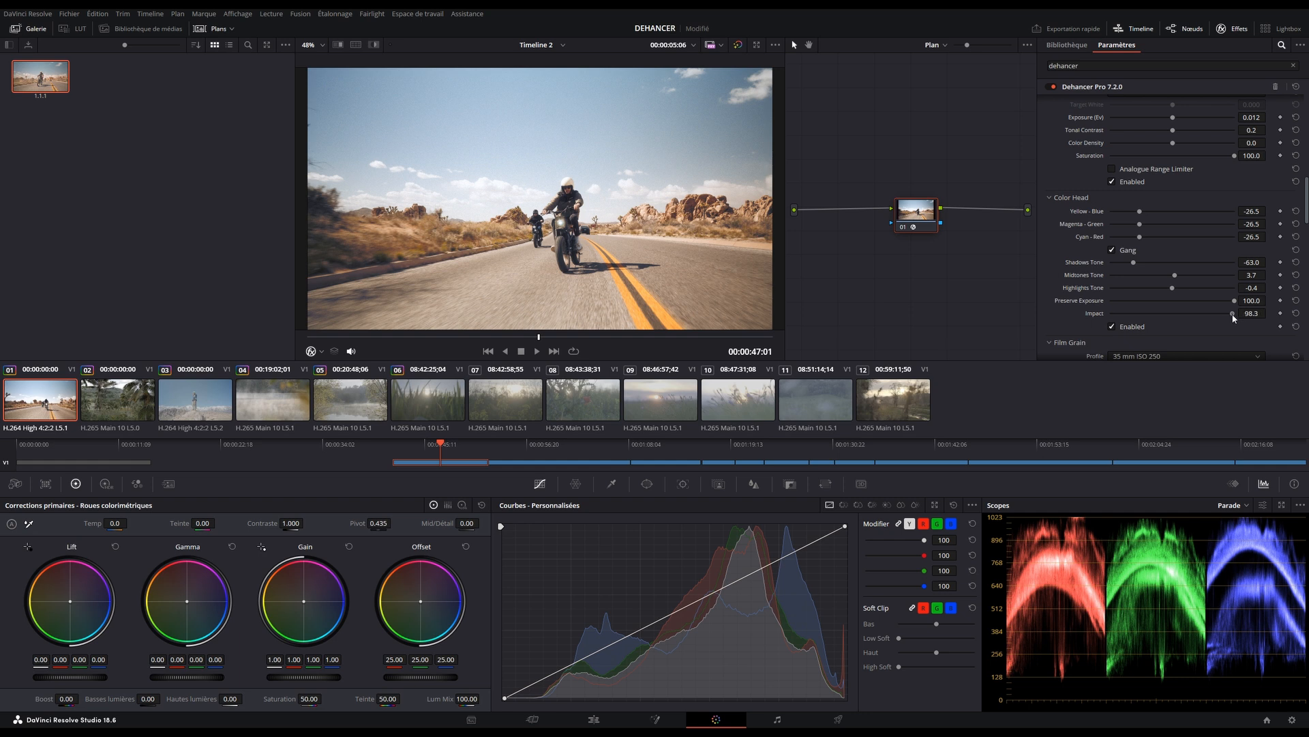
click(1295, 314)
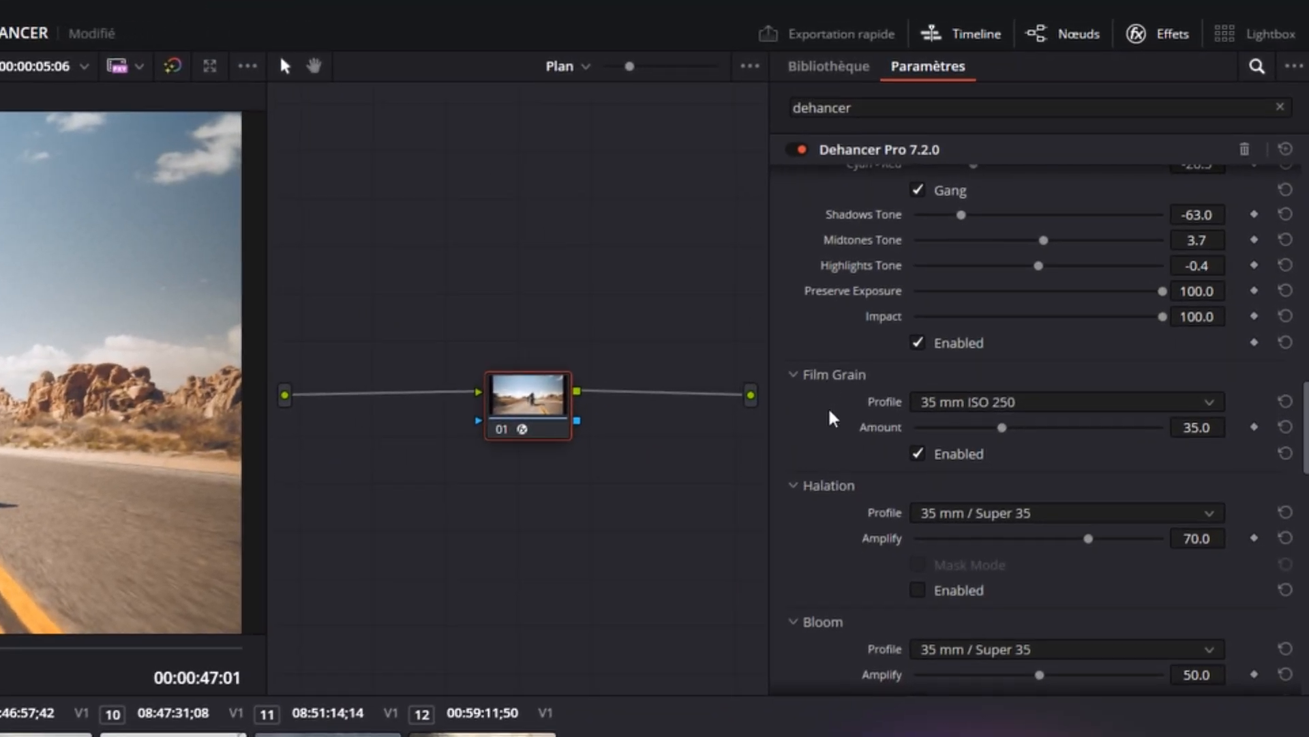
Step: Try the Custom Film Grain profile, and set the profile to 35 mm ISO 500
click(963, 404)
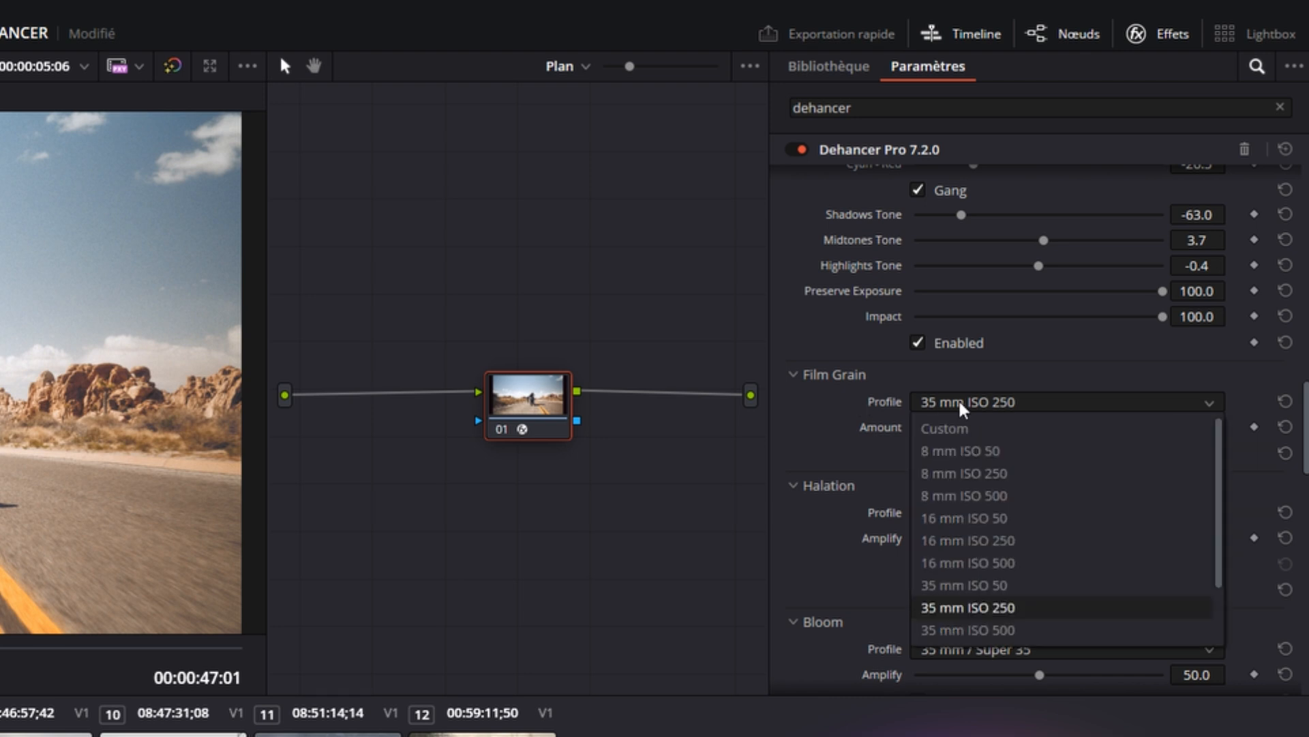
click(980, 431)
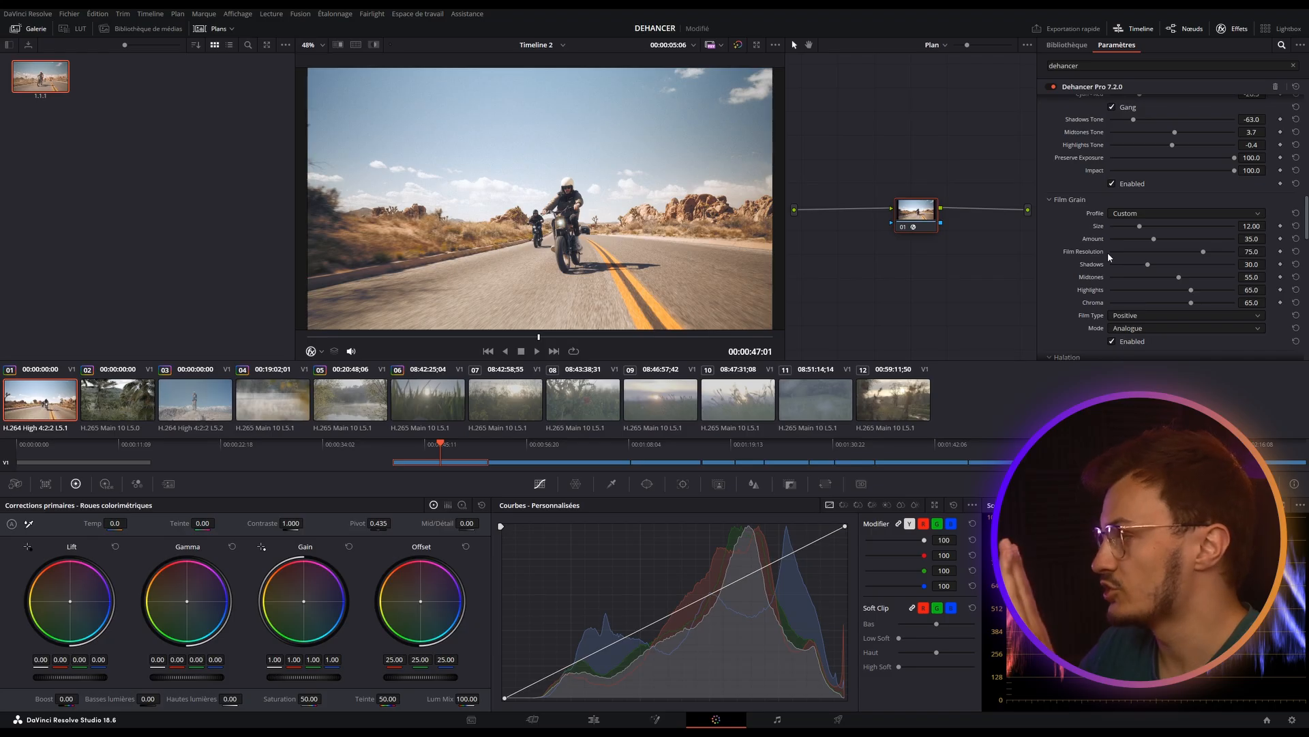
click(1146, 214)
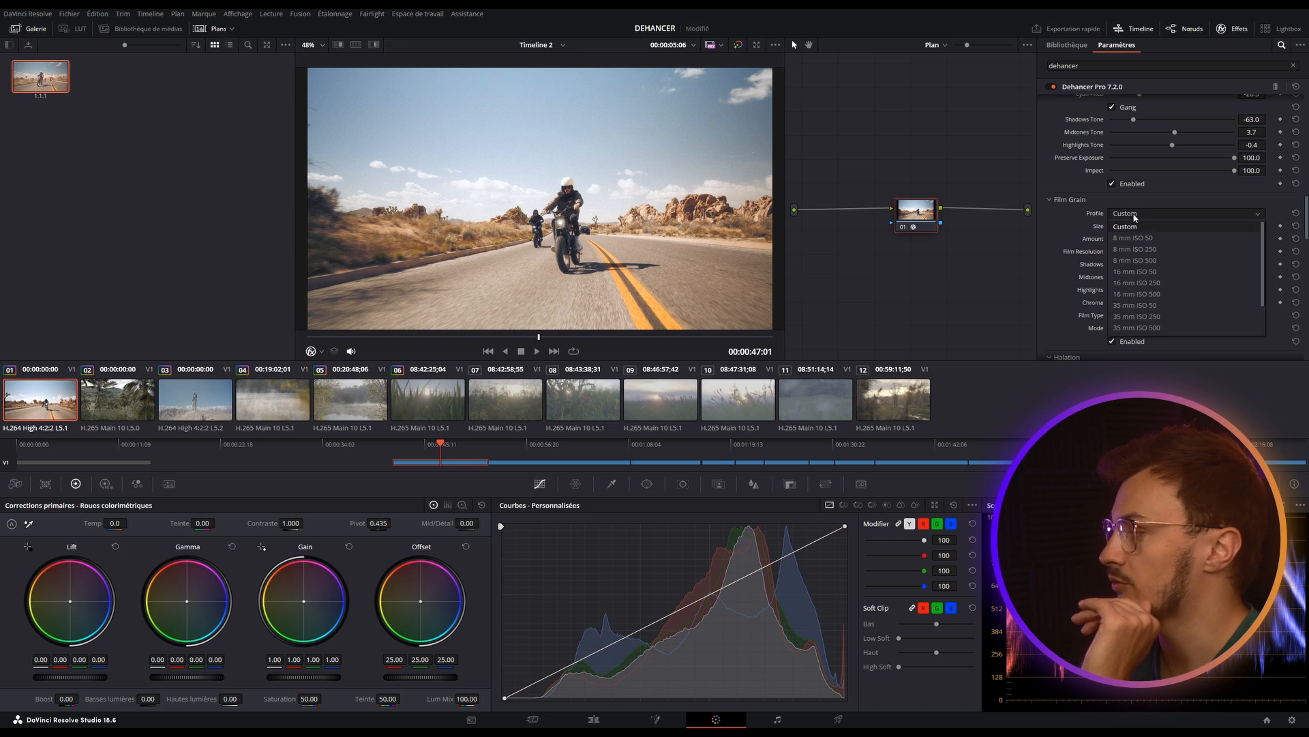
click(1133, 294)
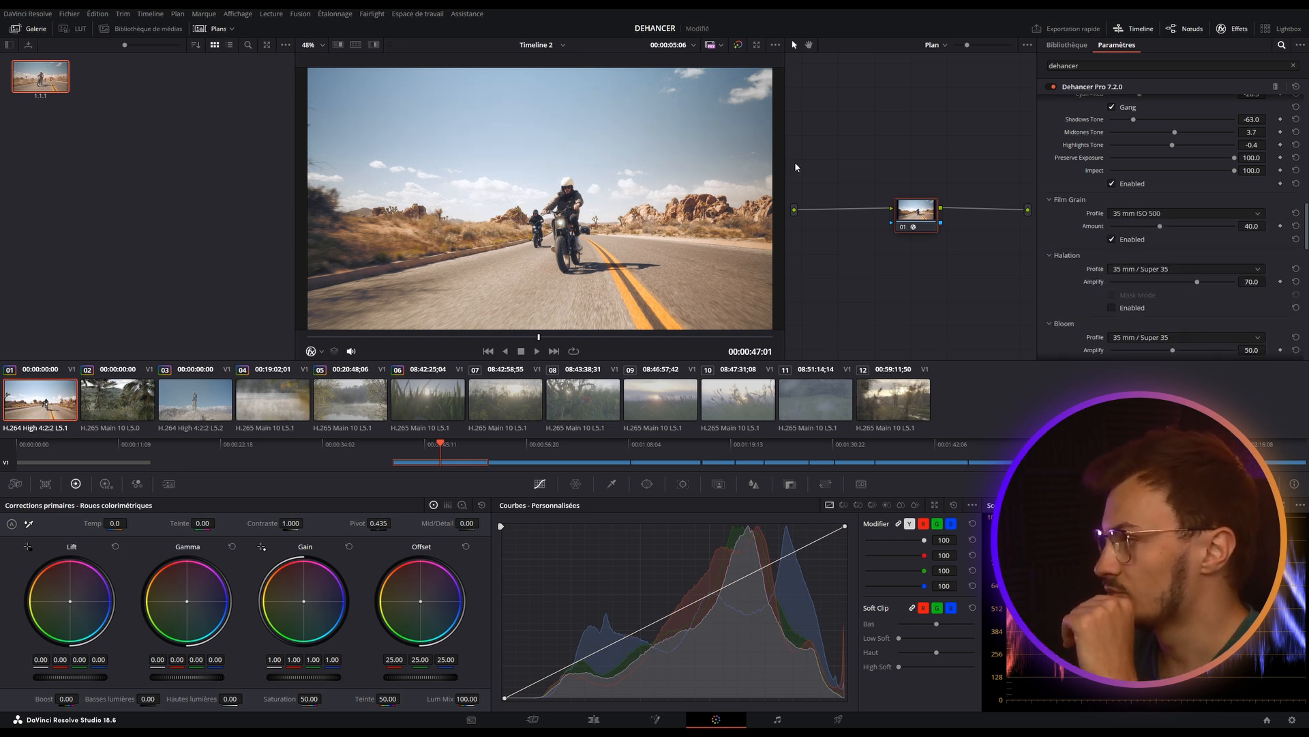
Step: Examine the film grain close up in the sky while playing the motorcycle clip, and return to the full frame
scroll(552, 212, up, 3)
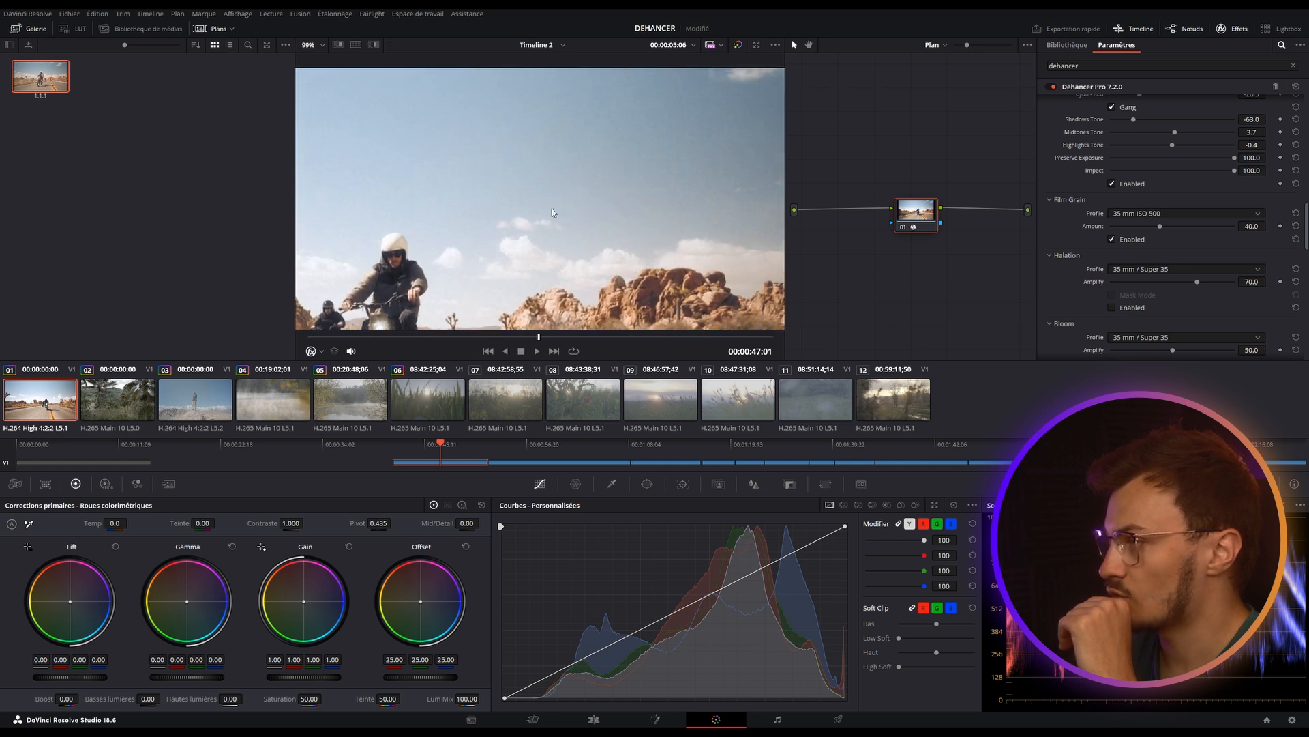
scroll(636, 177, up, 3)
scroll(674, 152, up, 1)
click(404, 444)
key(space)
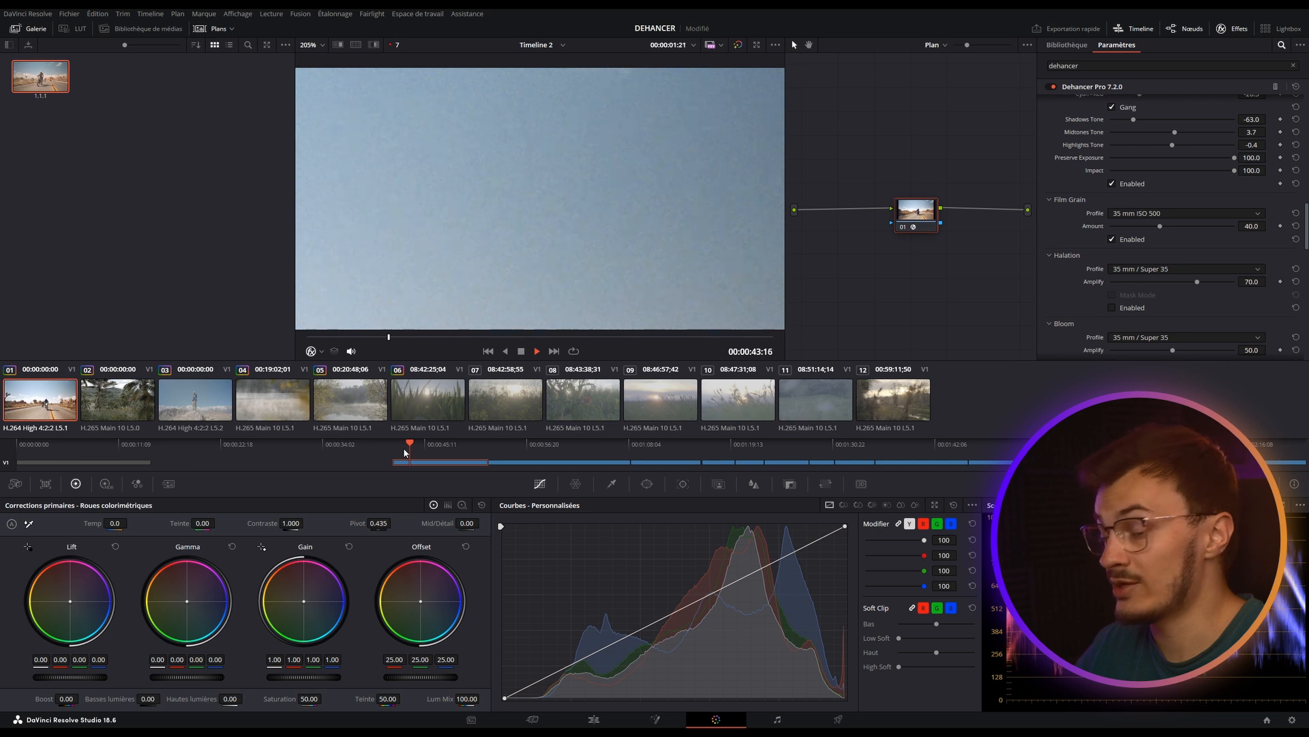
key(space)
scroll(592, 233, down, 3)
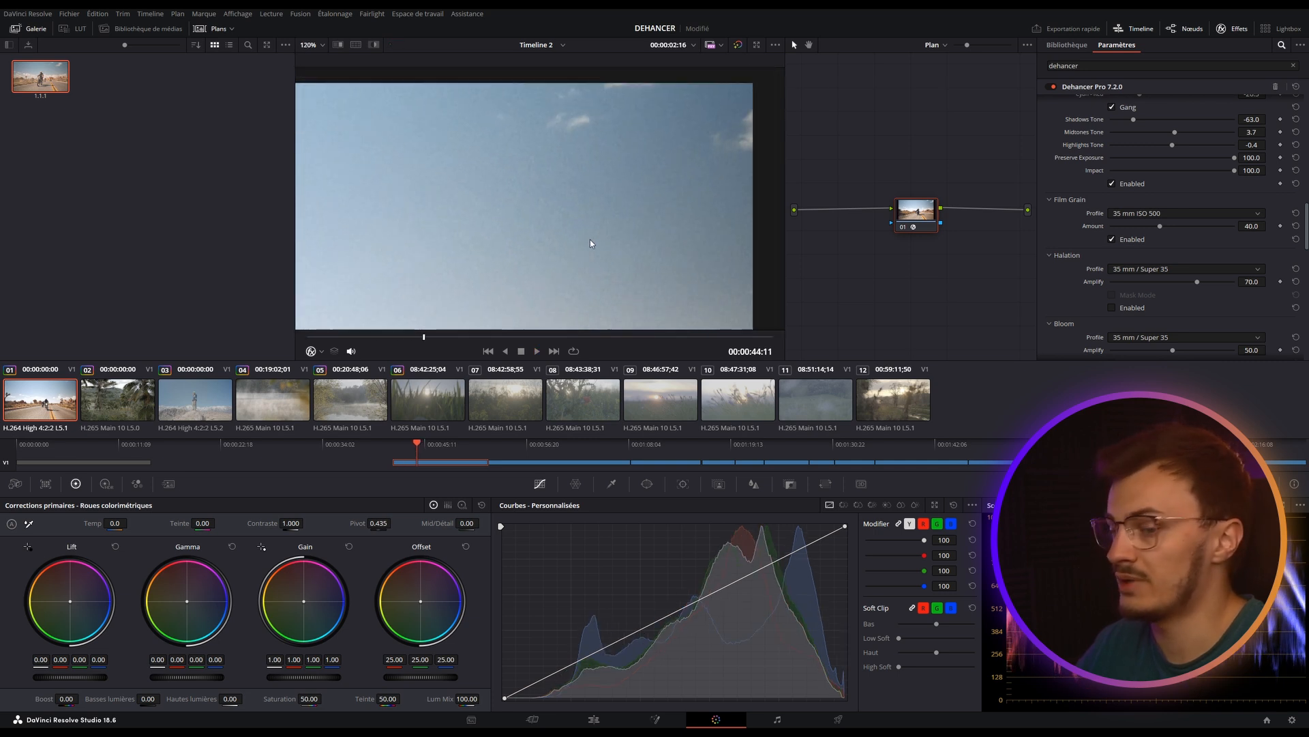
scroll(591, 244, down, 3)
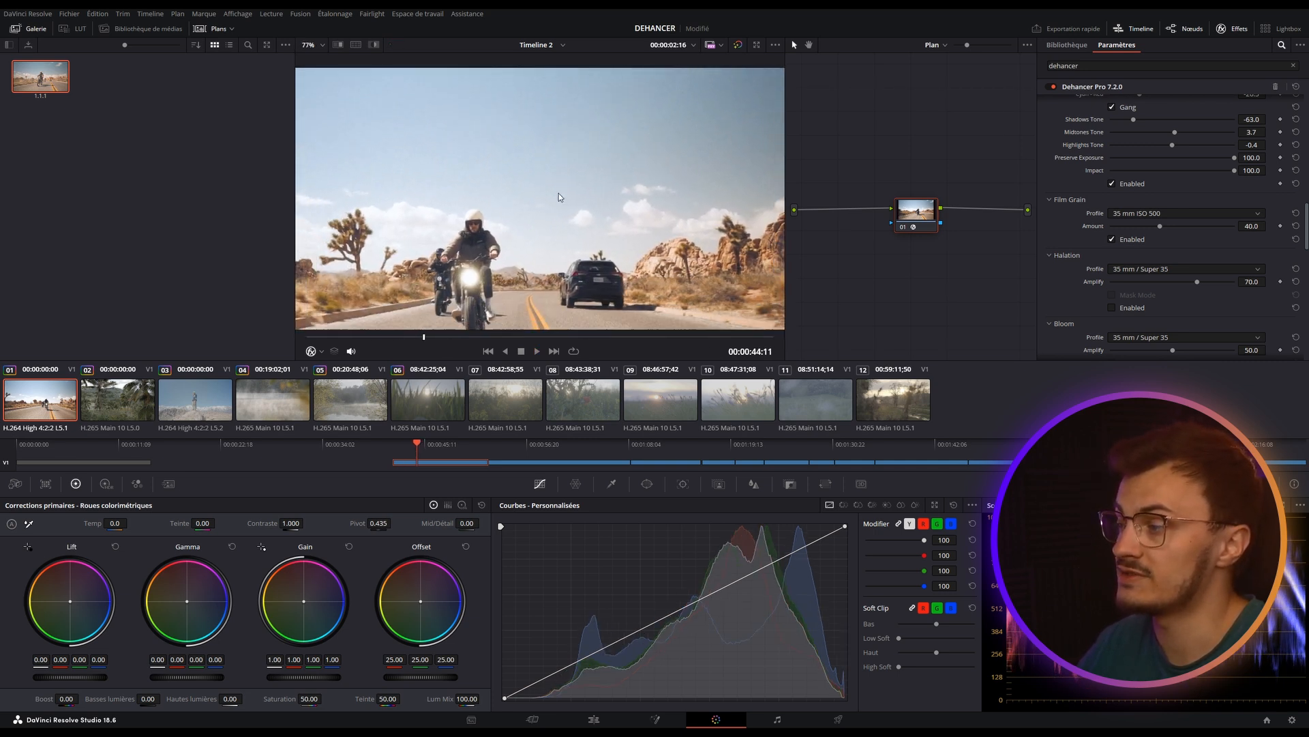
scroll(559, 205, down, 2)
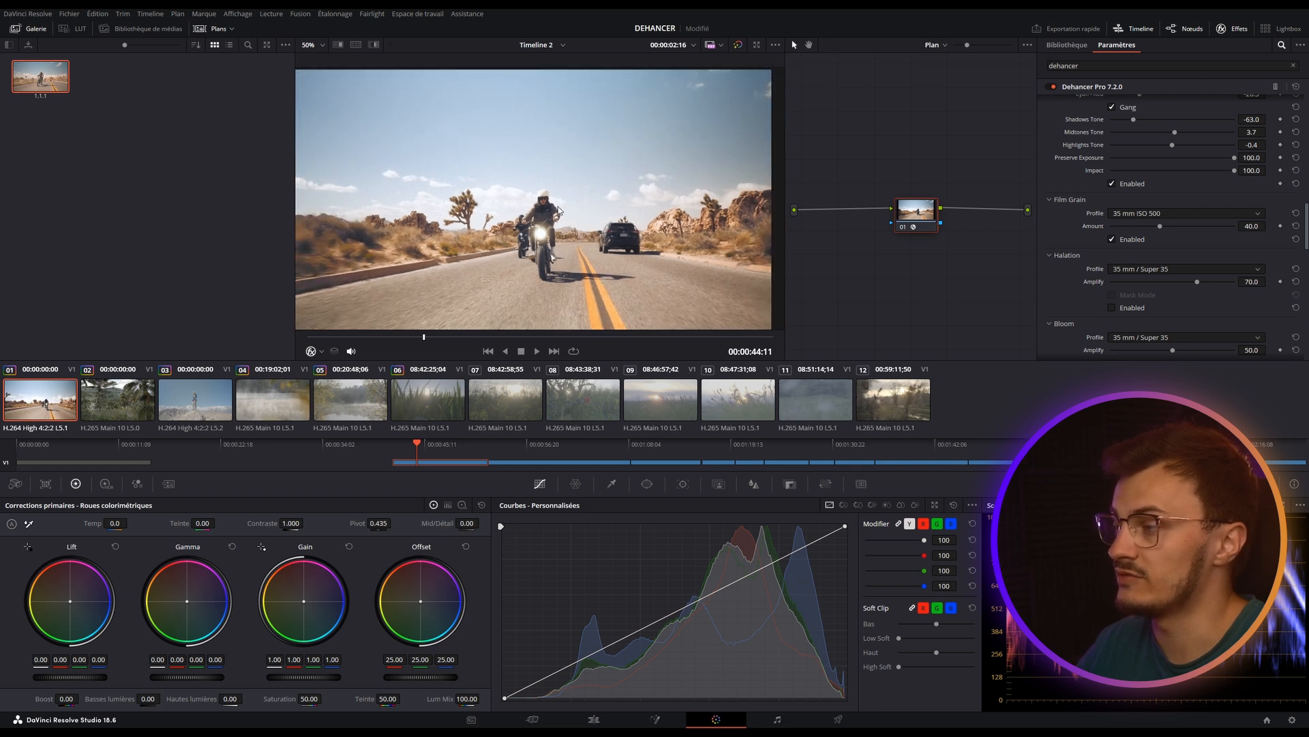
scroll(559, 207, up, 1)
drag(571, 198, 566, 203)
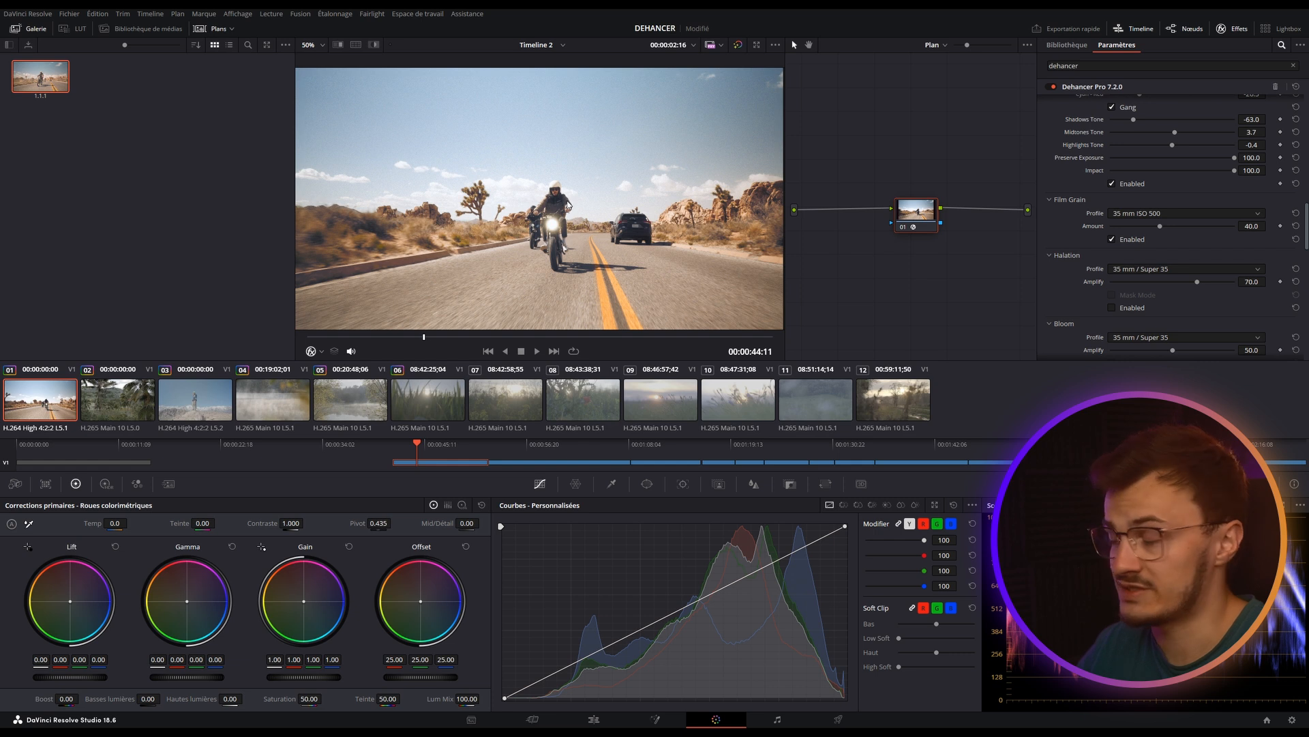
Step: Play the graded motorcycle clip and compare the image with the grade bypassed and restored
key(space)
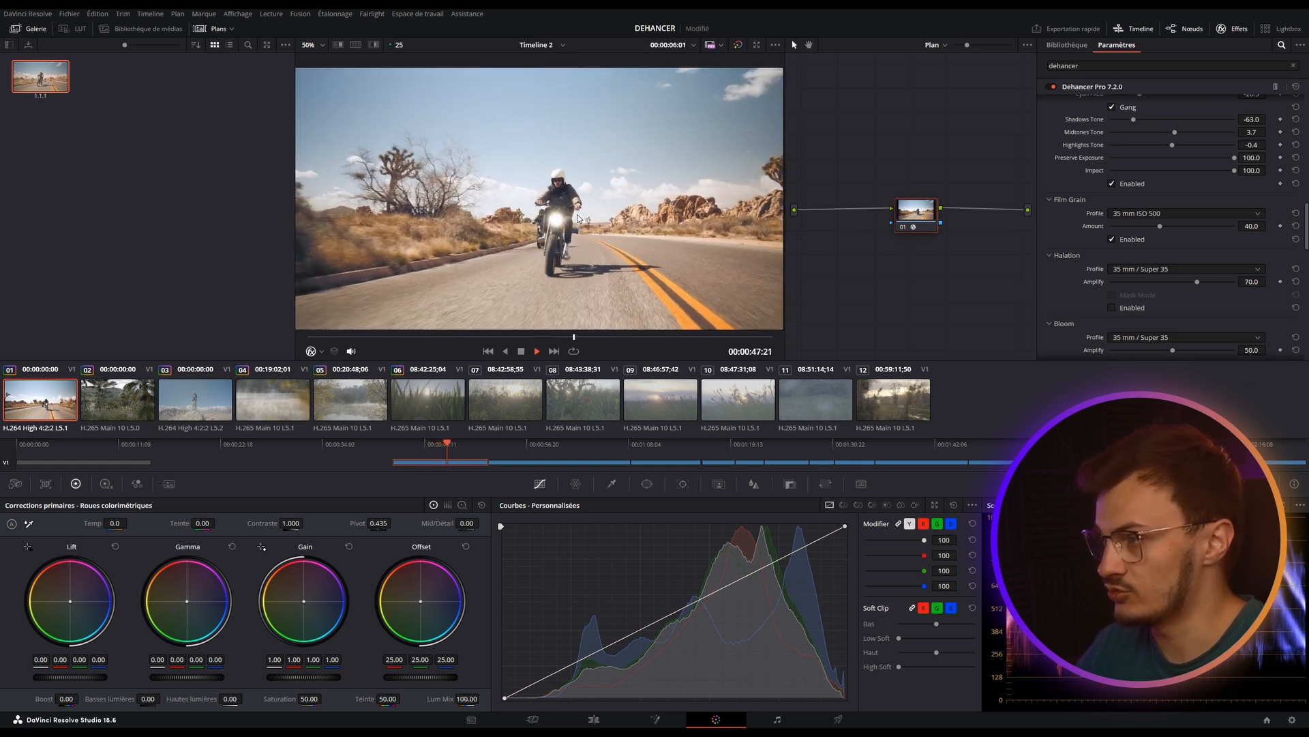
key(space)
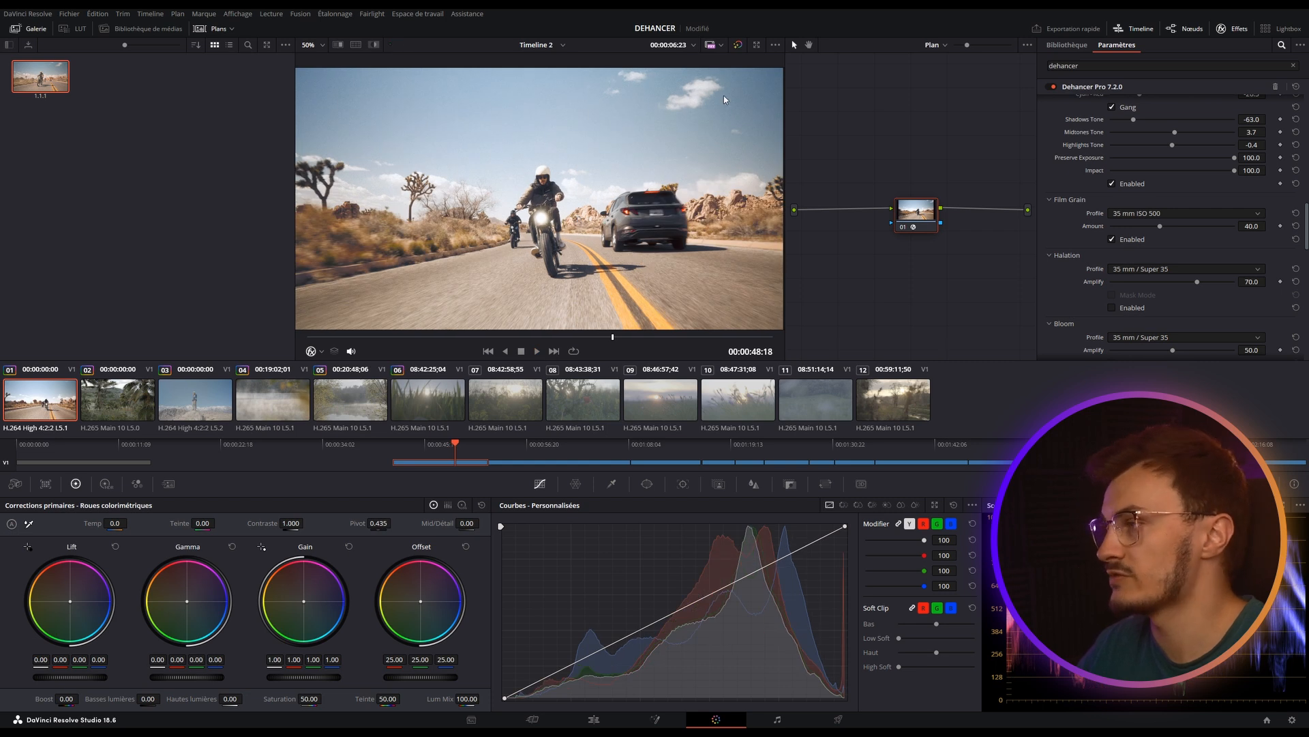
click(738, 45)
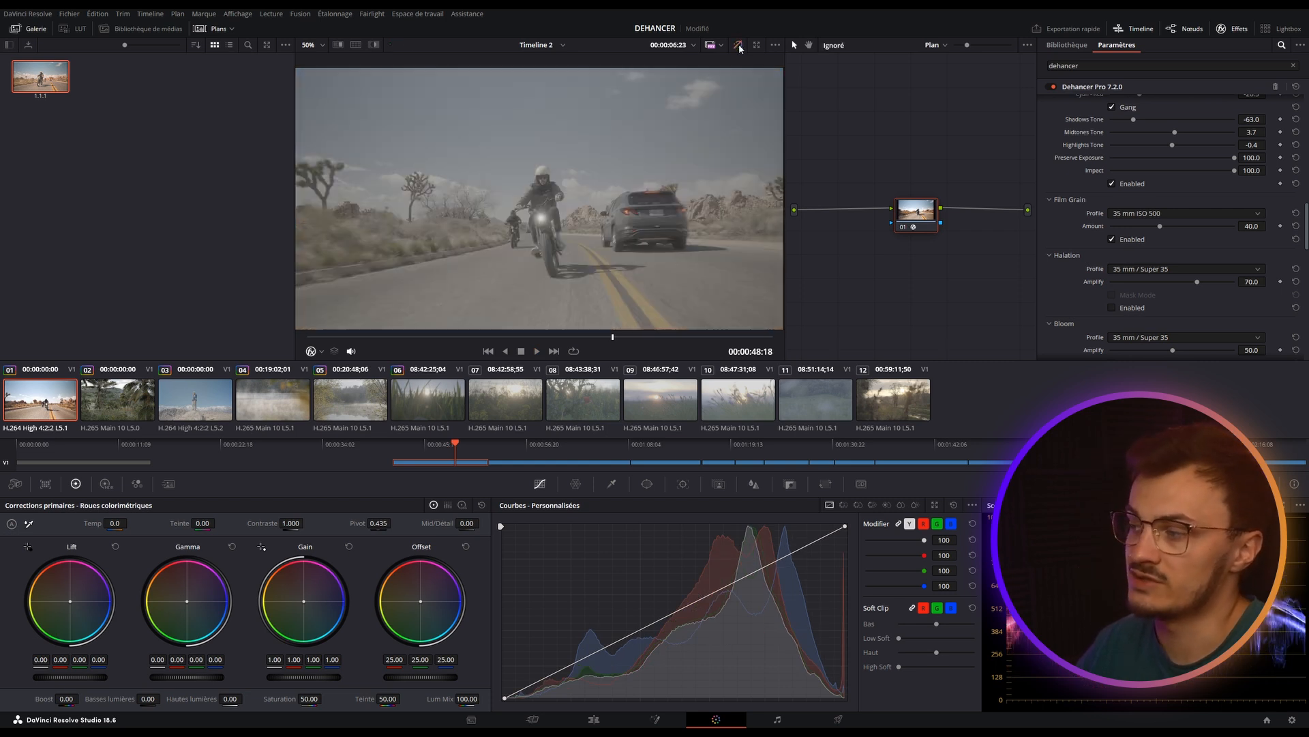
click(738, 45)
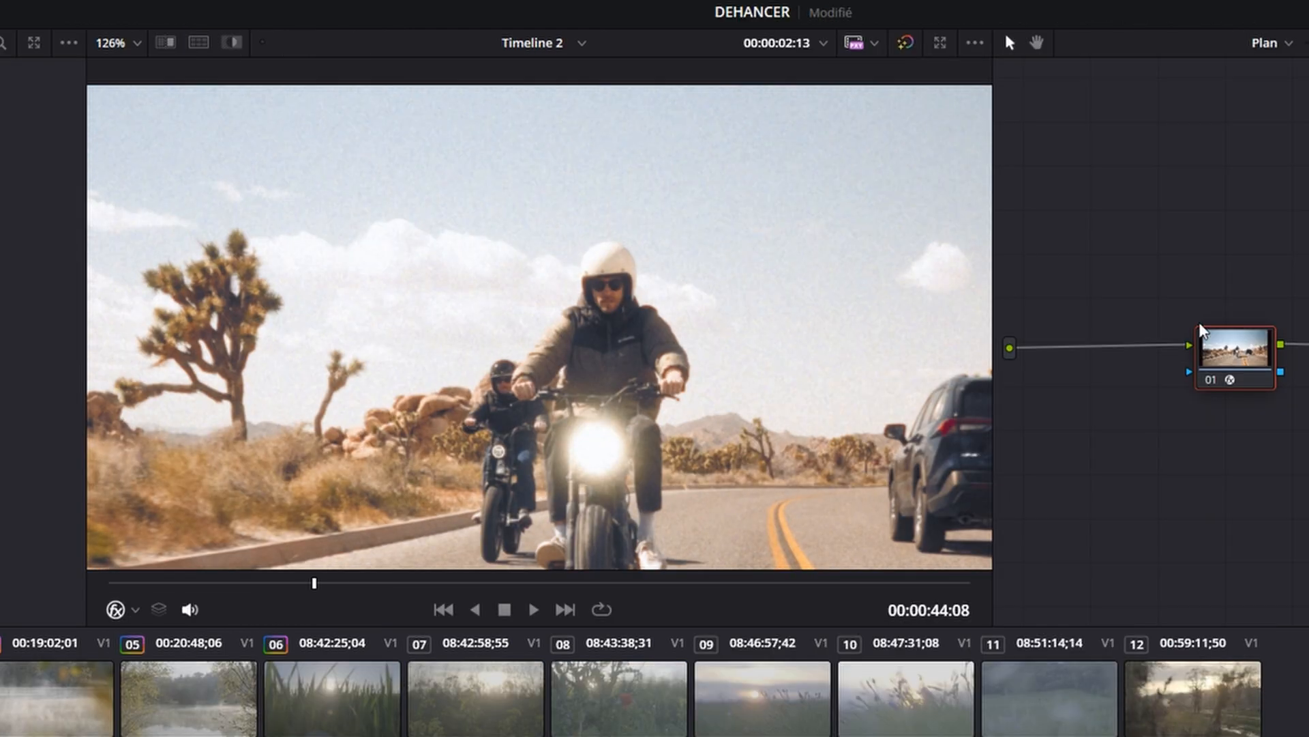
Step: Save the project
key(ctrl+s)
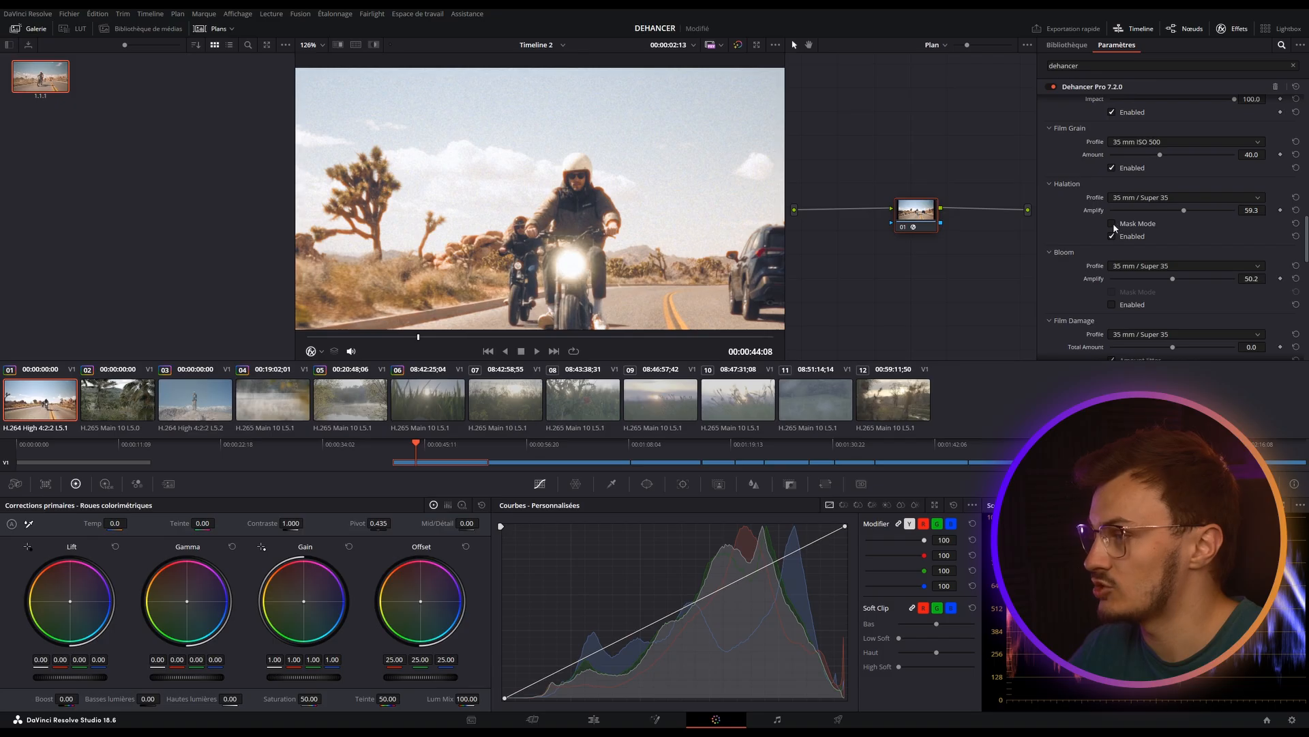
Step: Inspect the Halation effect in mask mode, return to the normal image, and lower the Halation amplify to 34.2
click(1113, 224)
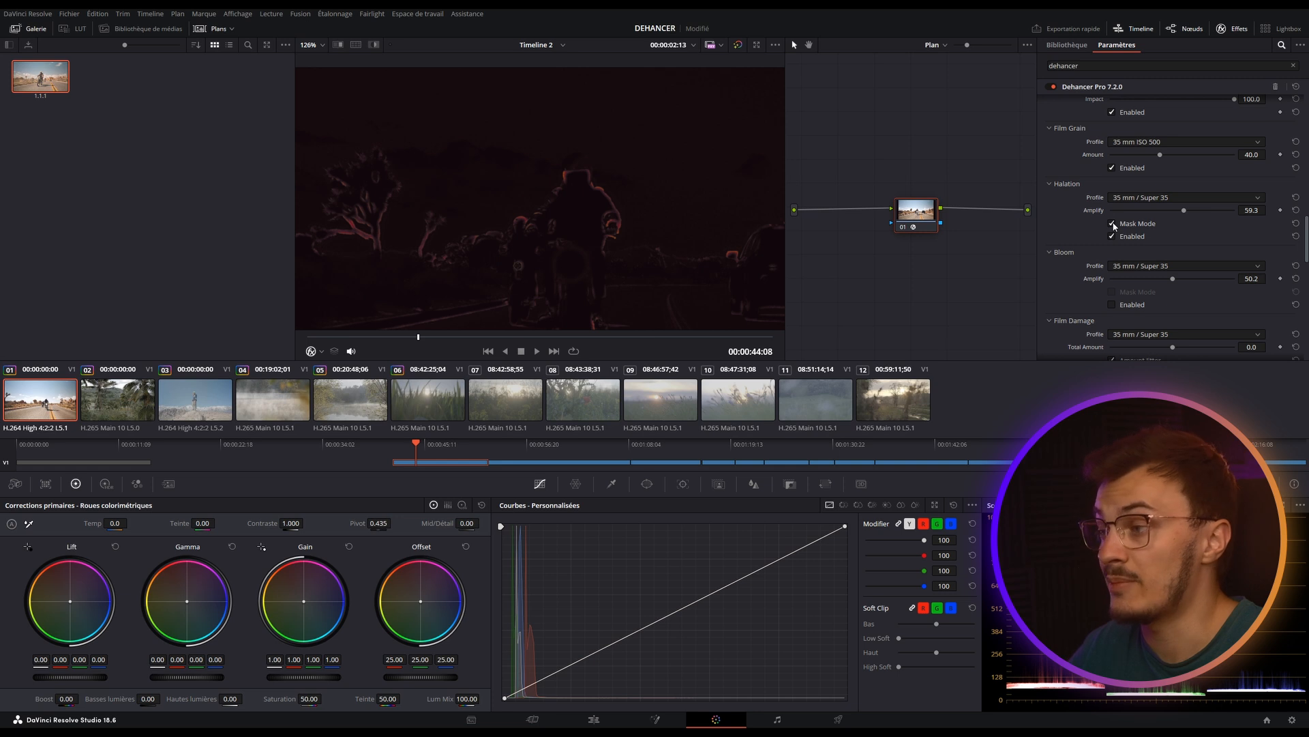
scroll(579, 216, down, 3)
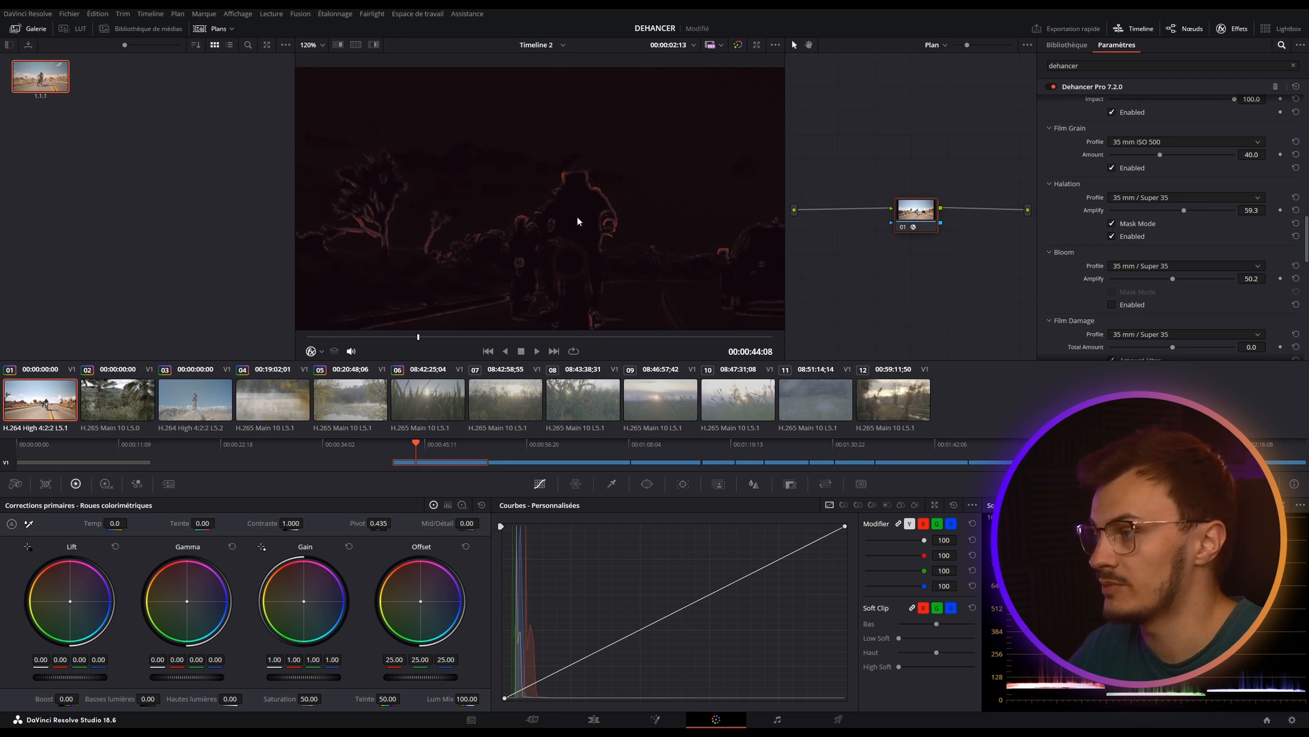
click(1113, 223)
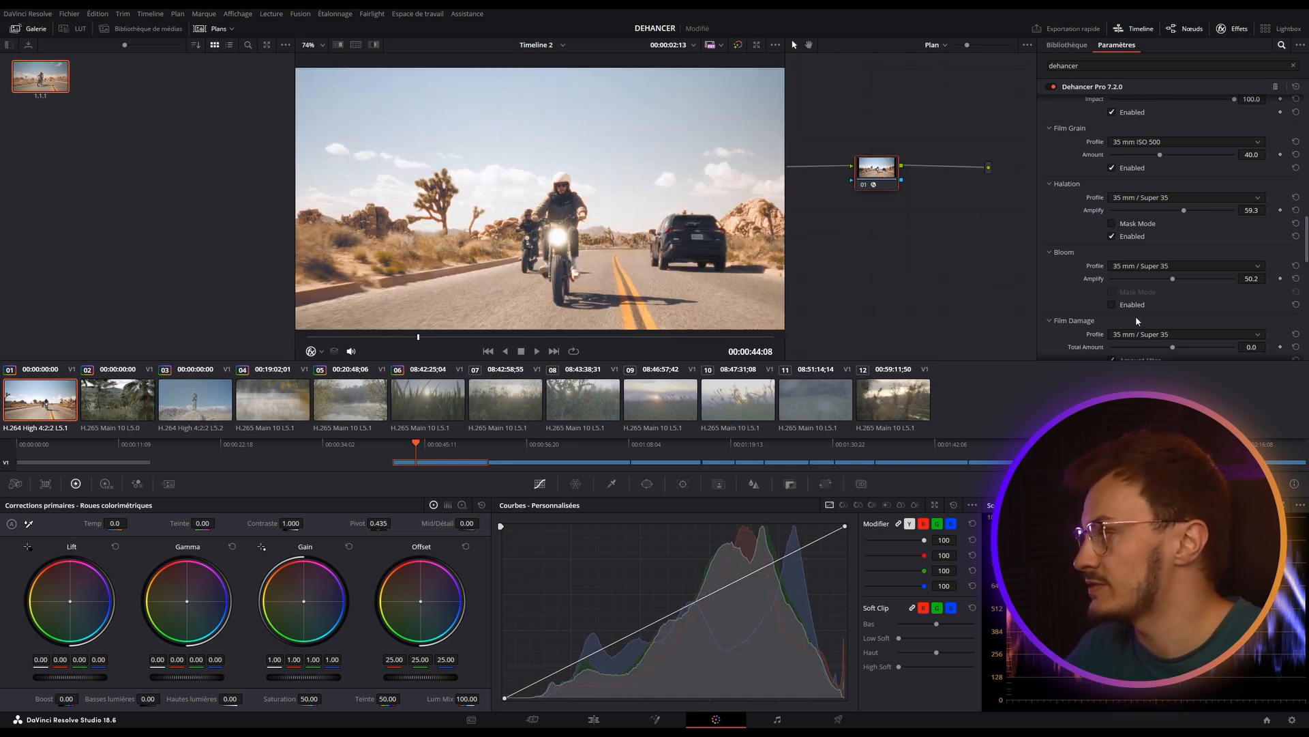
drag(1184, 212, 1152, 211)
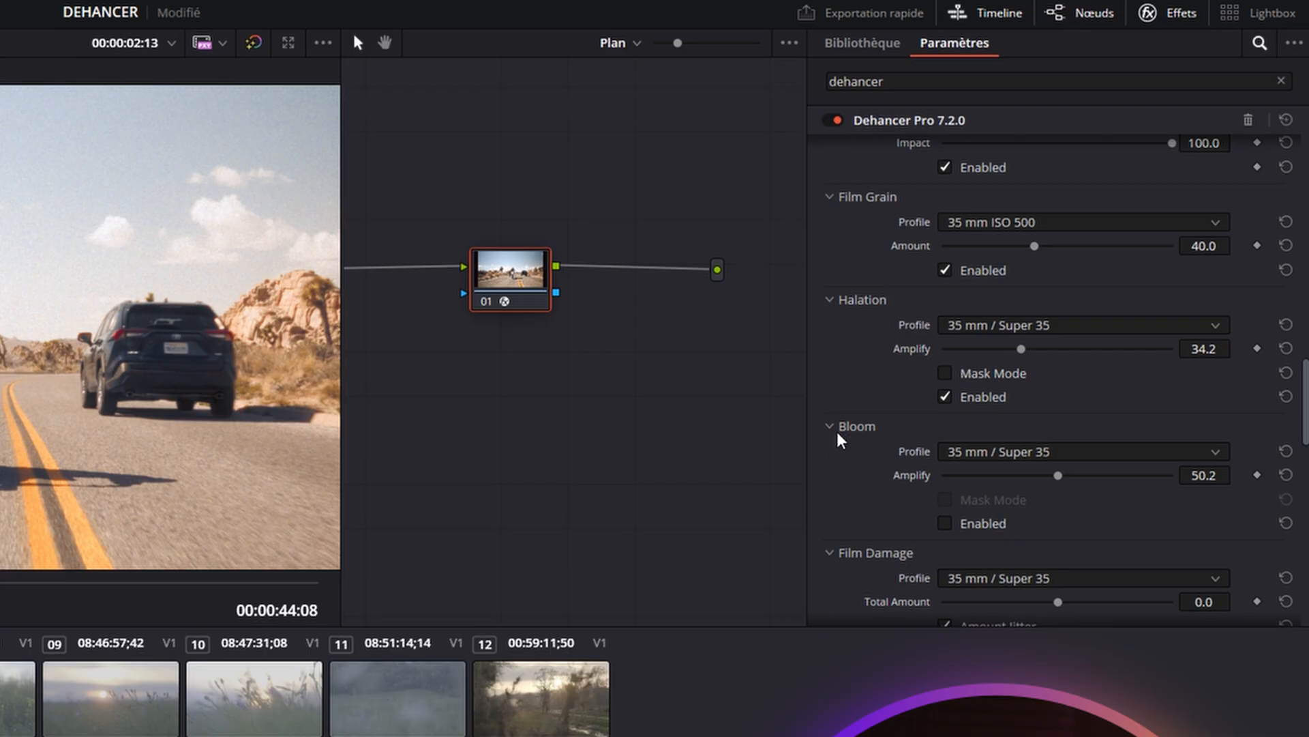
Step: Enable the Bloom effect, try a stronger amount, and set its amplify to about 47.8
click(944, 523)
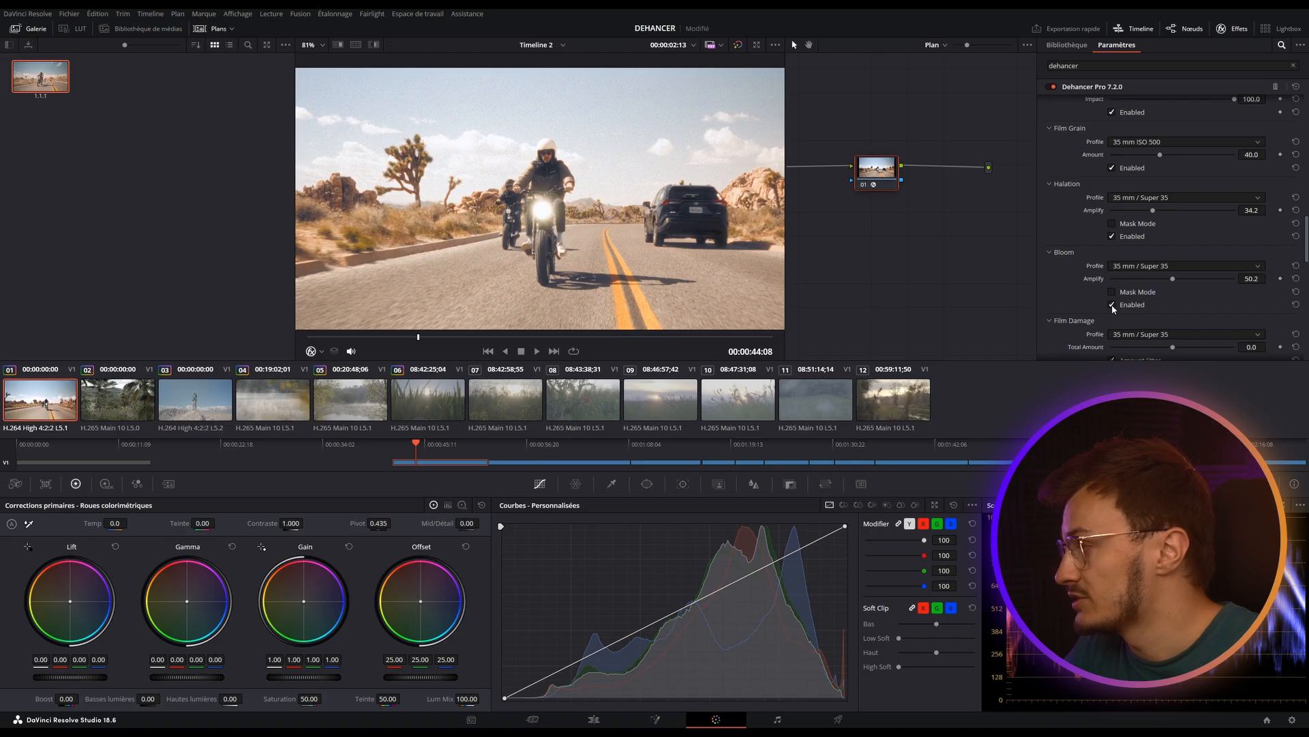
drag(1170, 280, 1237, 279)
drag(1126, 289, 1173, 279)
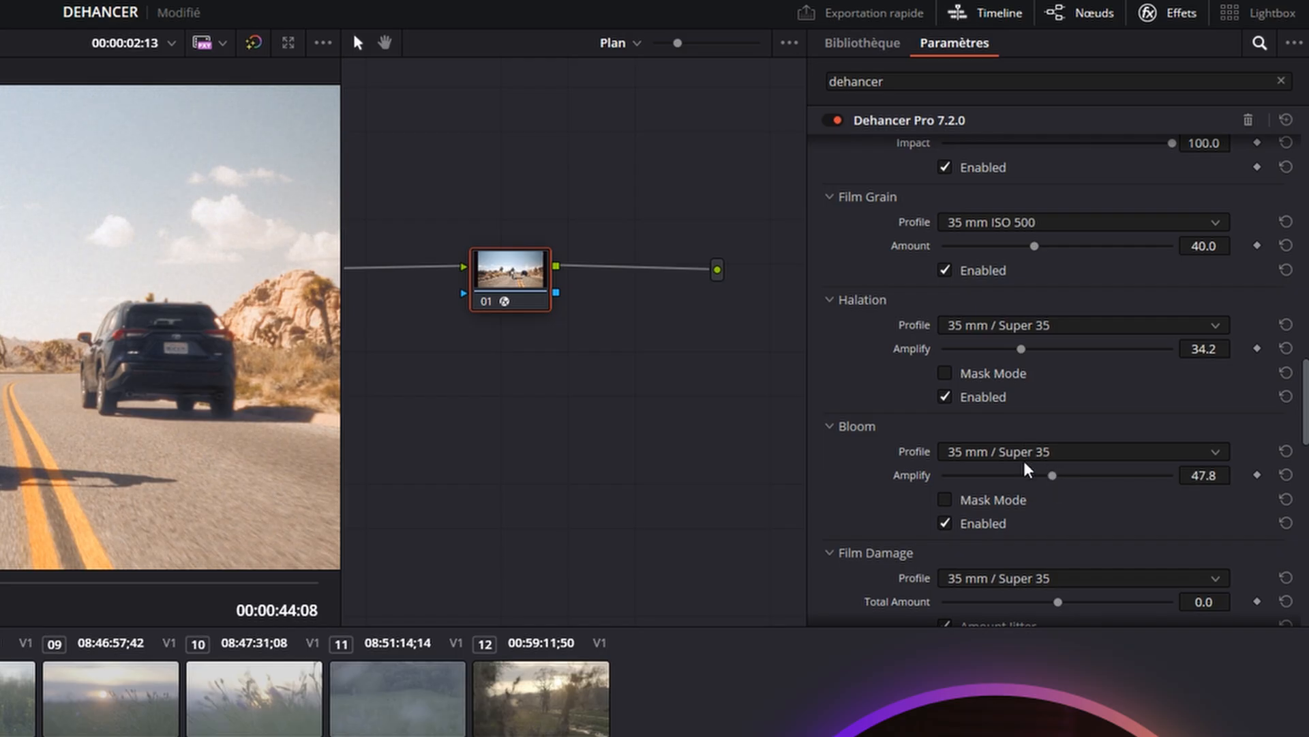
Step: Try the Custom profile for the Bloom effect and switch it back to 35 mm / Super 35
click(1081, 451)
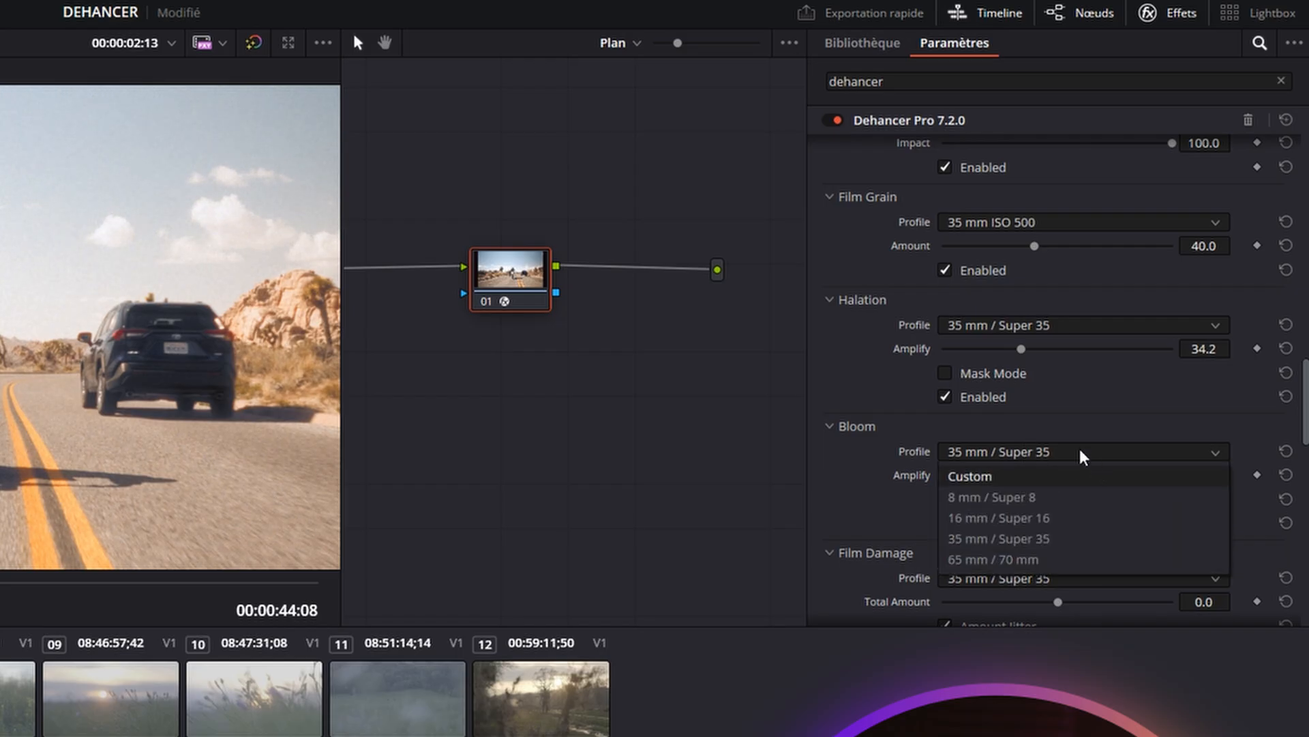
click(1005, 456)
click(1036, 453)
click(975, 476)
click(1015, 453)
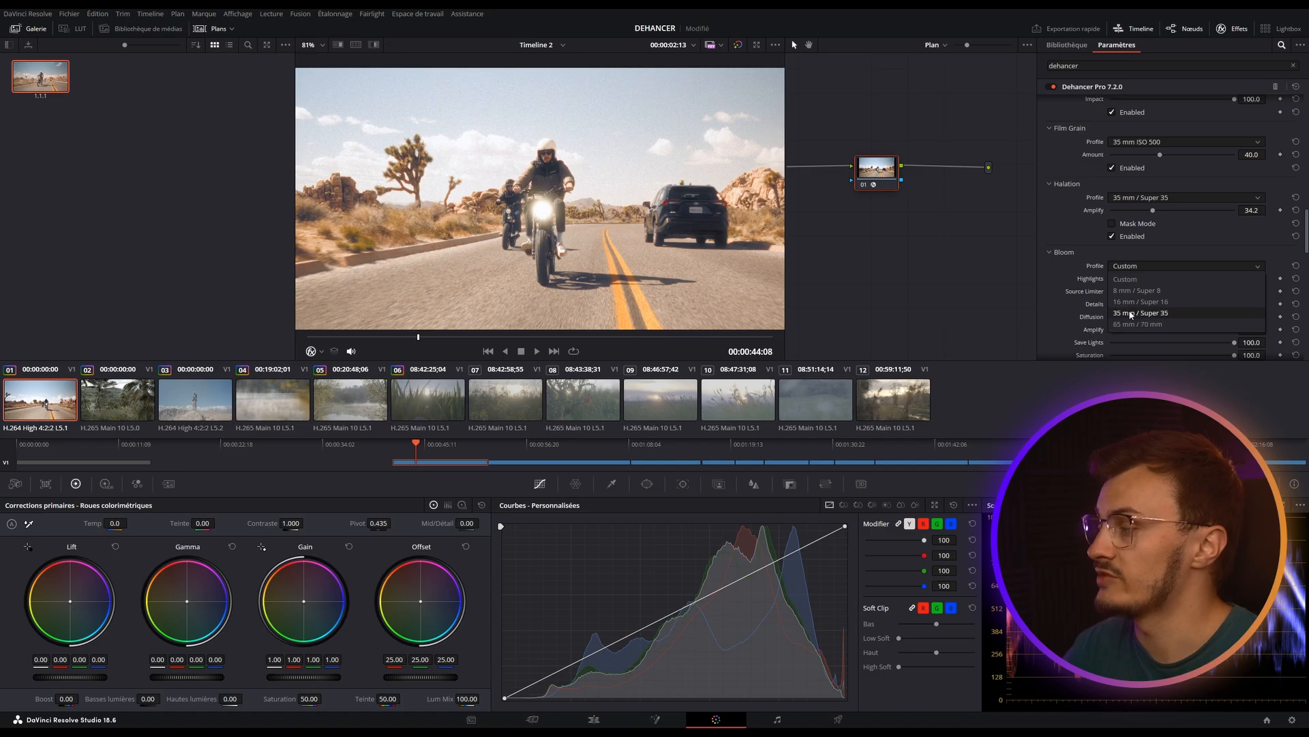
click(1131, 313)
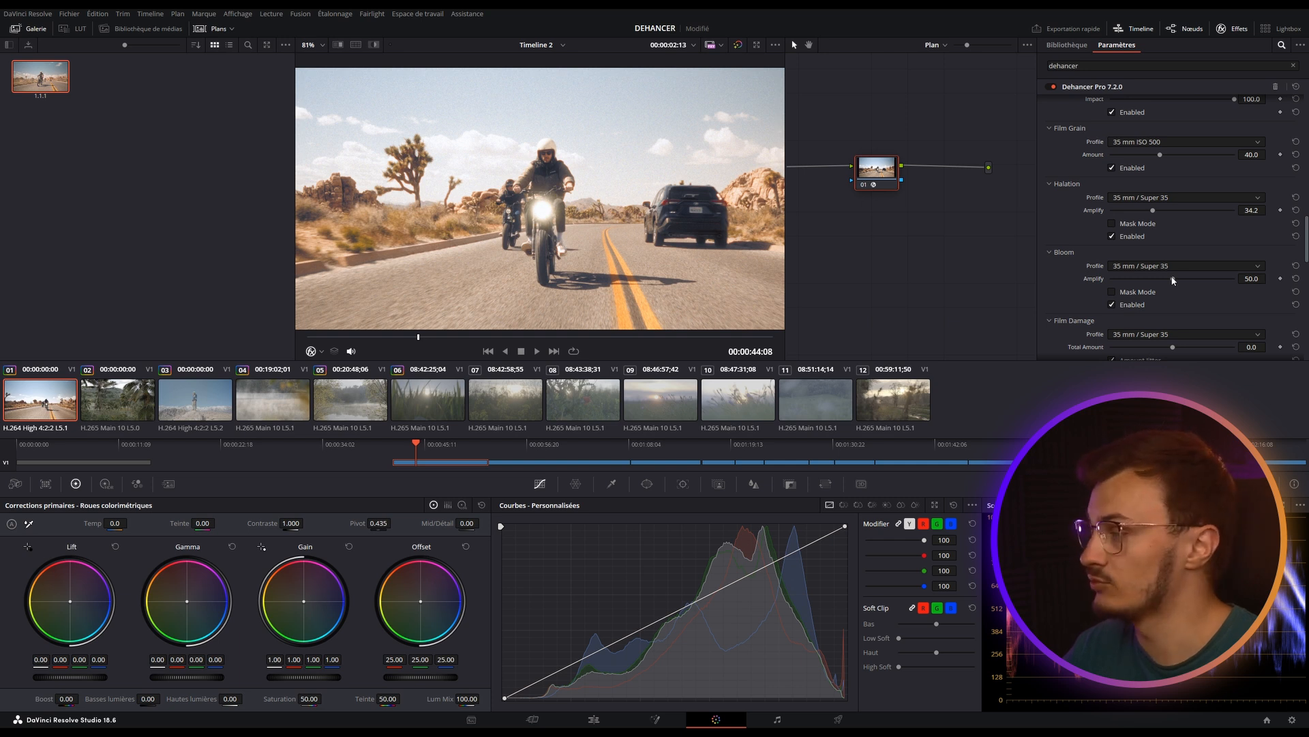
Step: Set the Bloom amplify to 54.3 and play the motorcycle clip to review the image
click(1197, 279)
drag(1149, 281, 1175, 291)
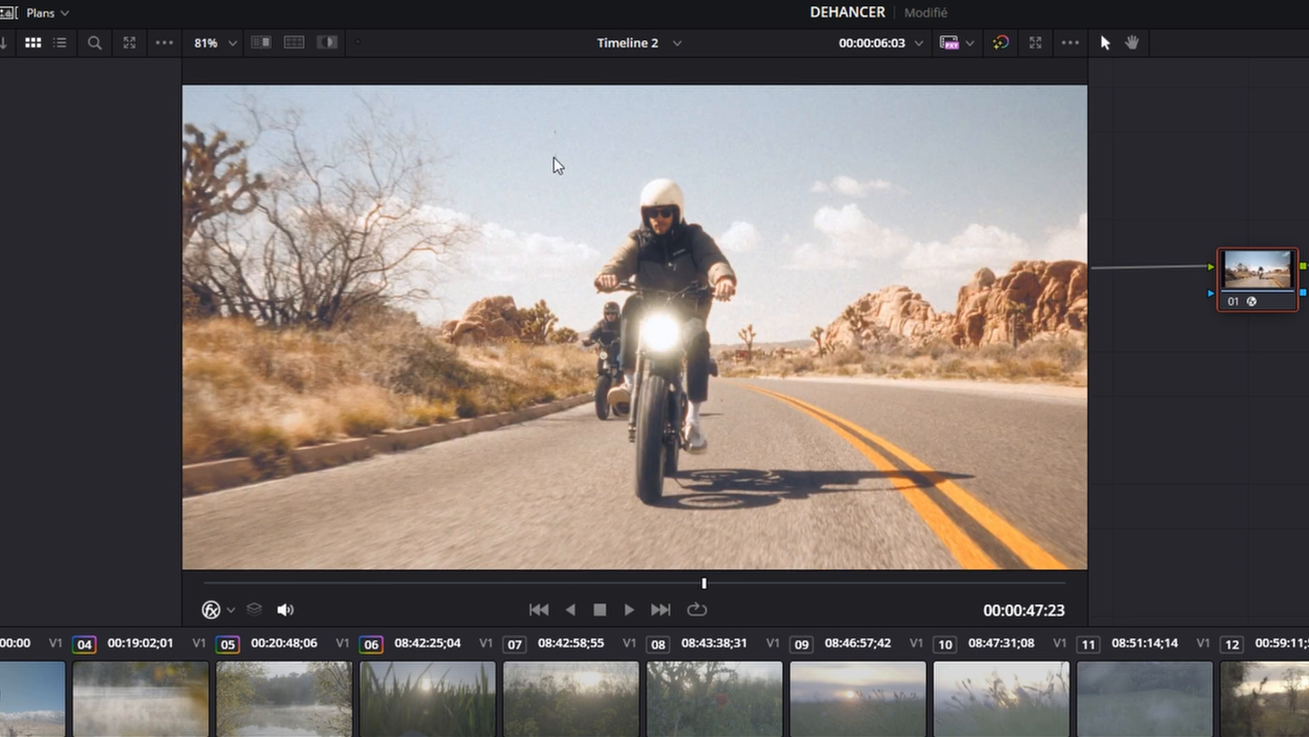
key(space)
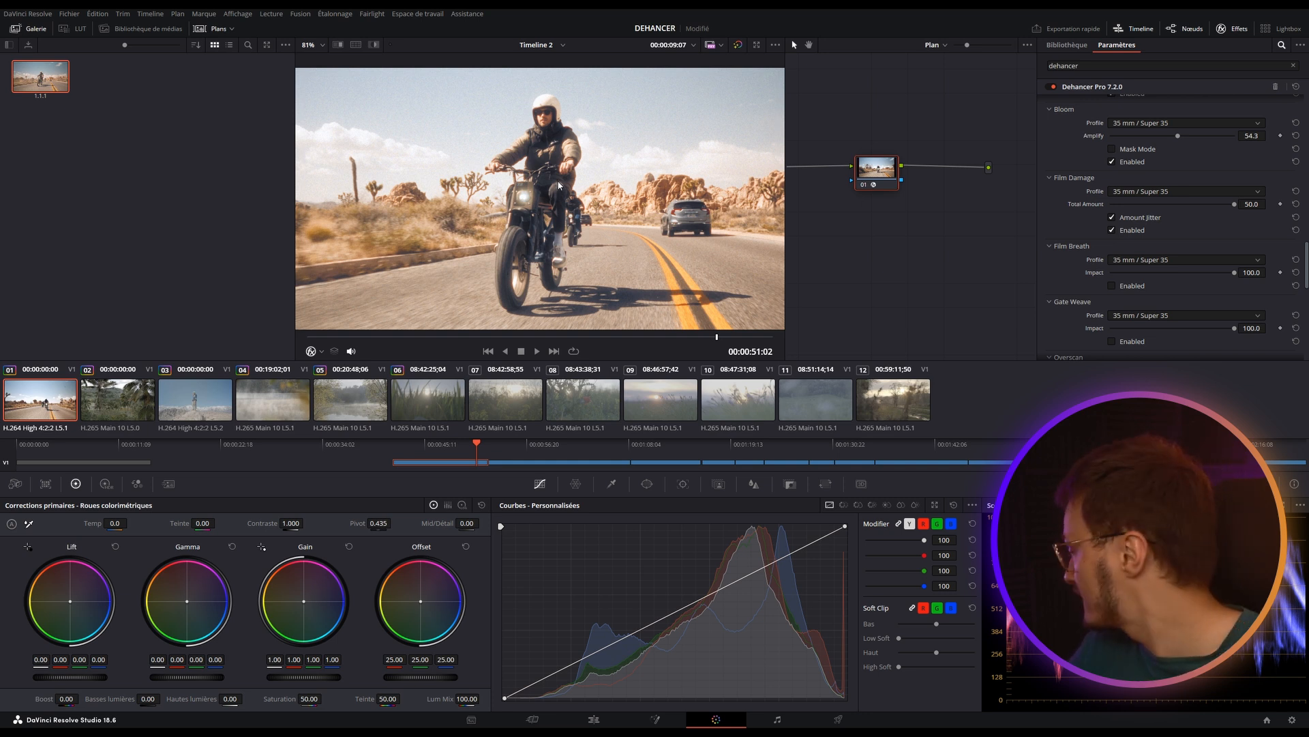
Step: Enable Film Breath with the Custom profile and set its exposure to 100, tonal contrast to 70.3 and color to 55.5
drag(880, 207, 916, 203)
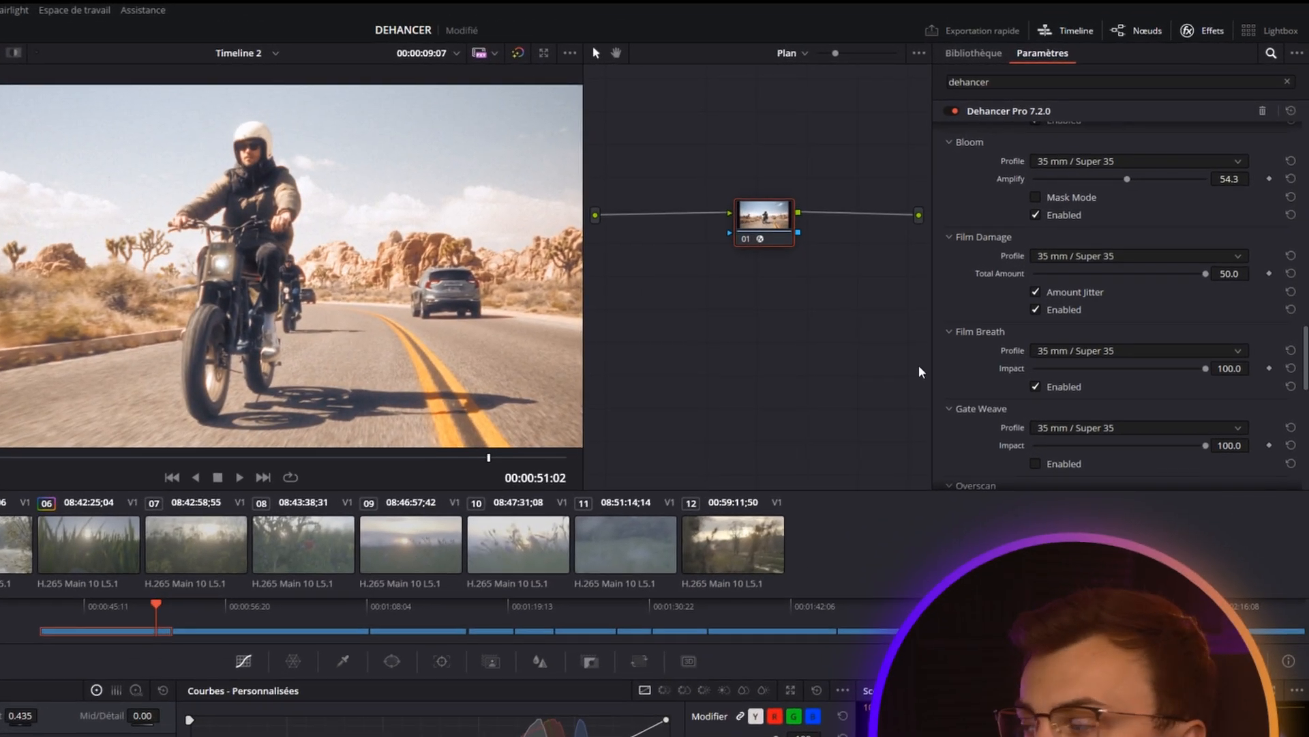
click(1112, 286)
click(1084, 351)
click(1042, 372)
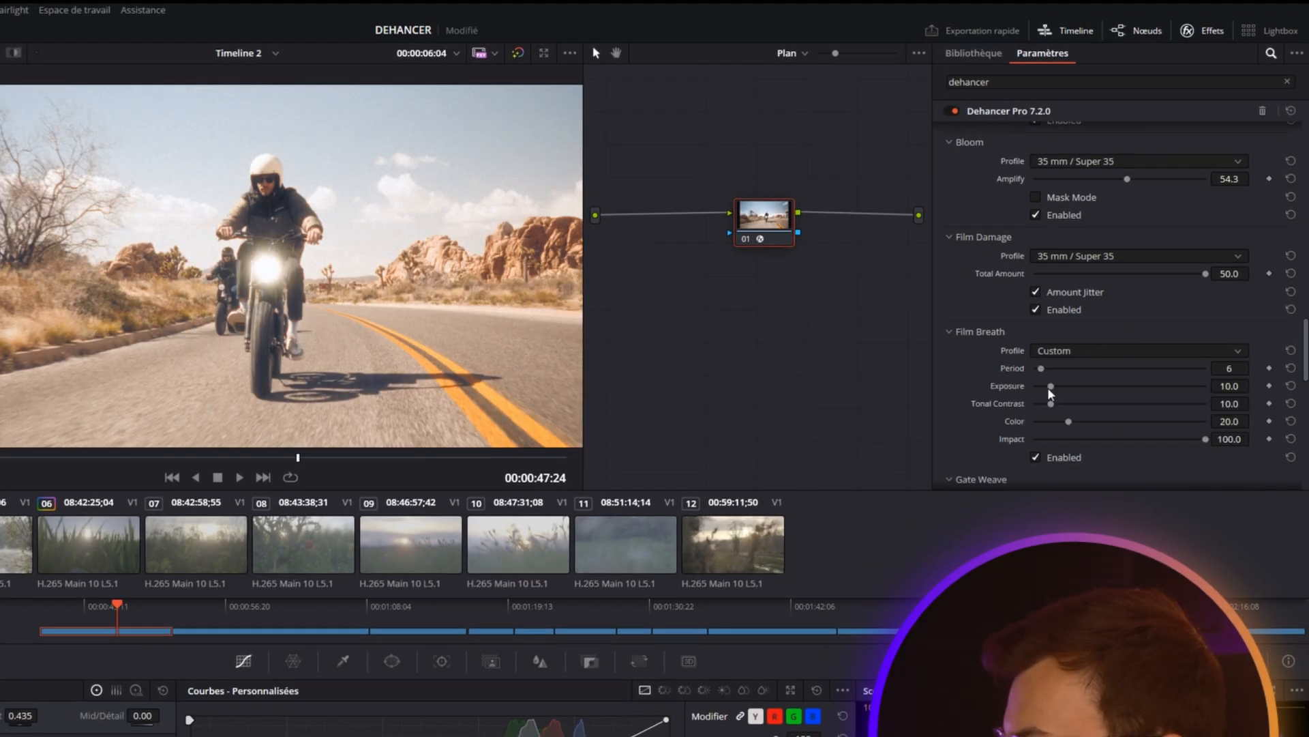
drag(1049, 387, 890, 381)
drag(1051, 404, 1155, 404)
drag(1069, 422, 1129, 421)
Step: Play the motorcycle clip to examine the strengthened Film Breath flicker
click(48, 616)
key(space)
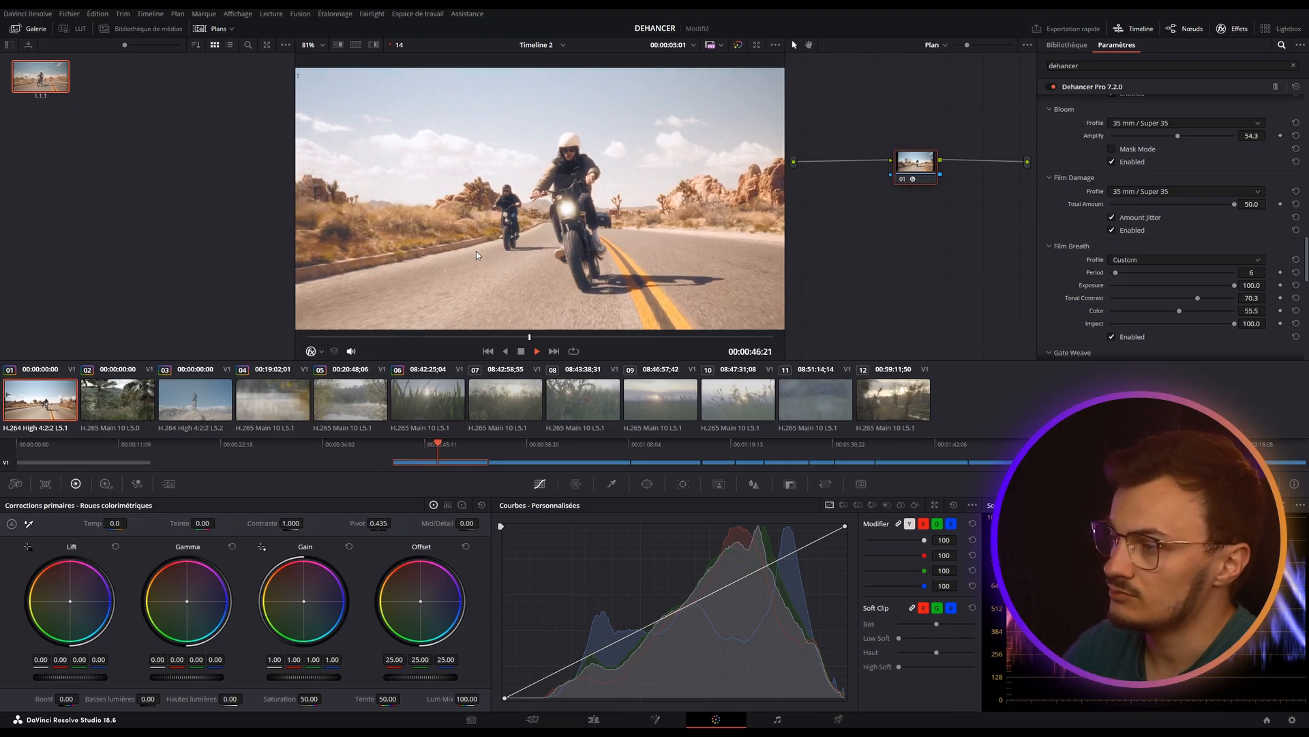
key(space)
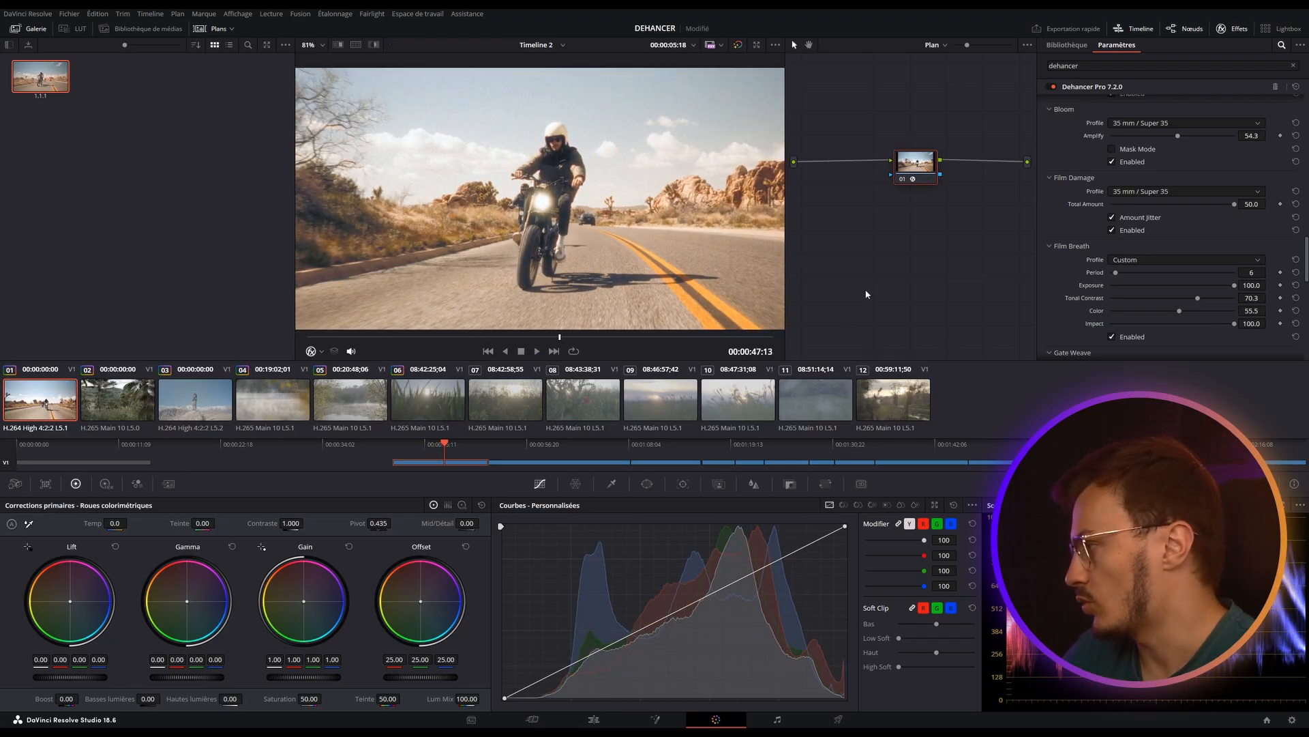
Step: Collapse the Film Breath settings and set the Gate Weave profile to 8 mm / Super 8
click(1070, 246)
click(1124, 276)
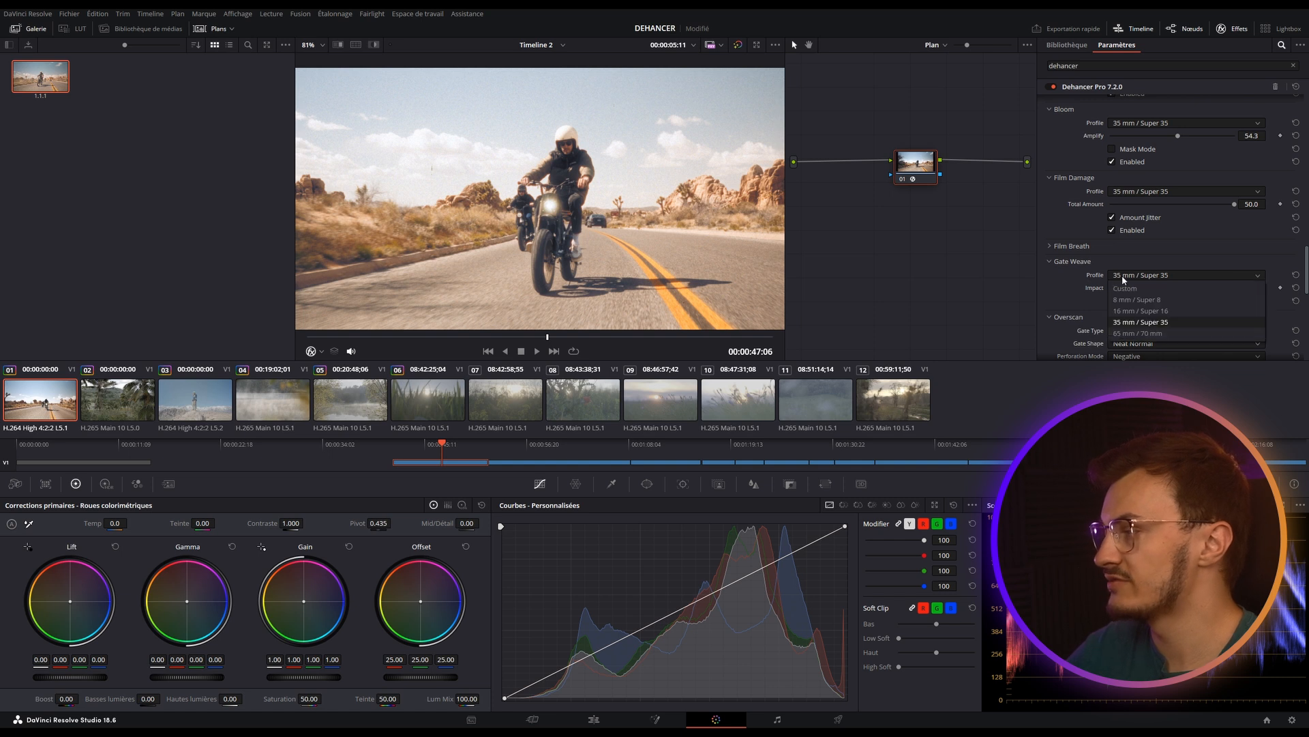
click(1137, 299)
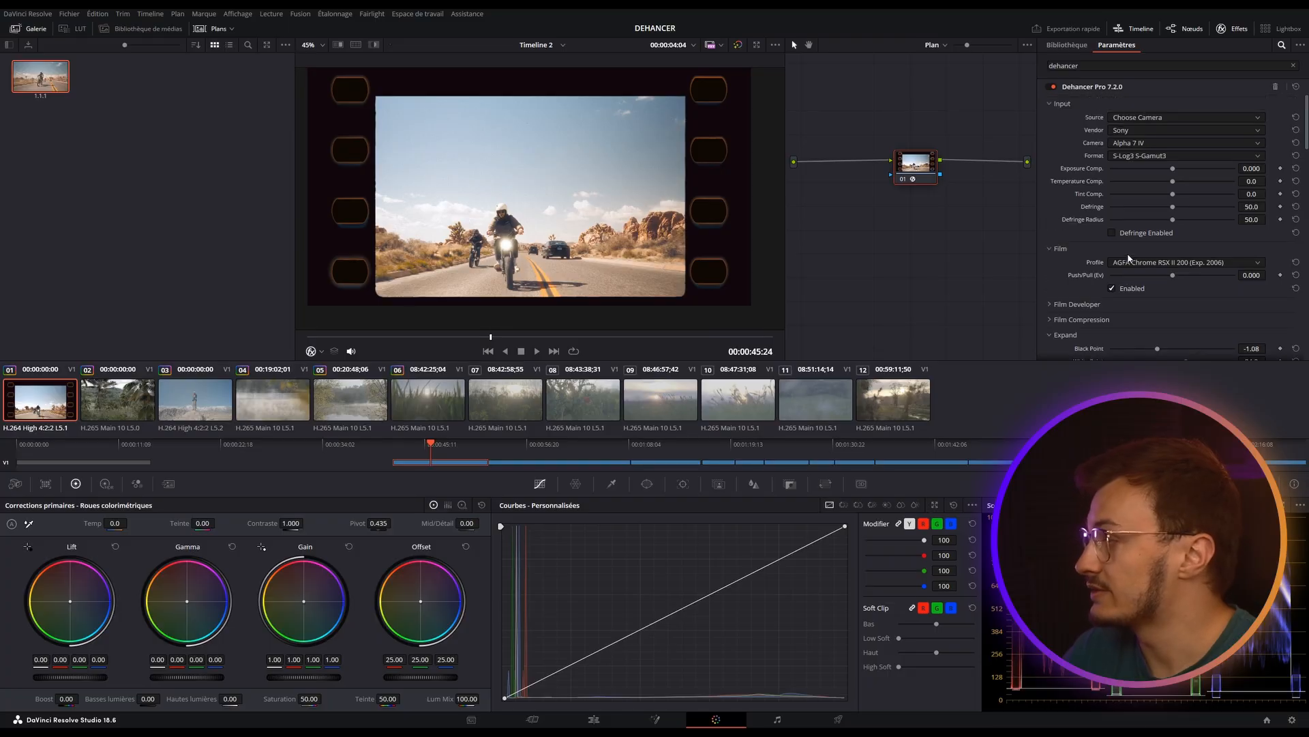
Step: Set the Overscan lens zoom to 34.2, reset its X and Y offsets to 0, and disable the Overscan effect
scroll(1127, 253, down, 2)
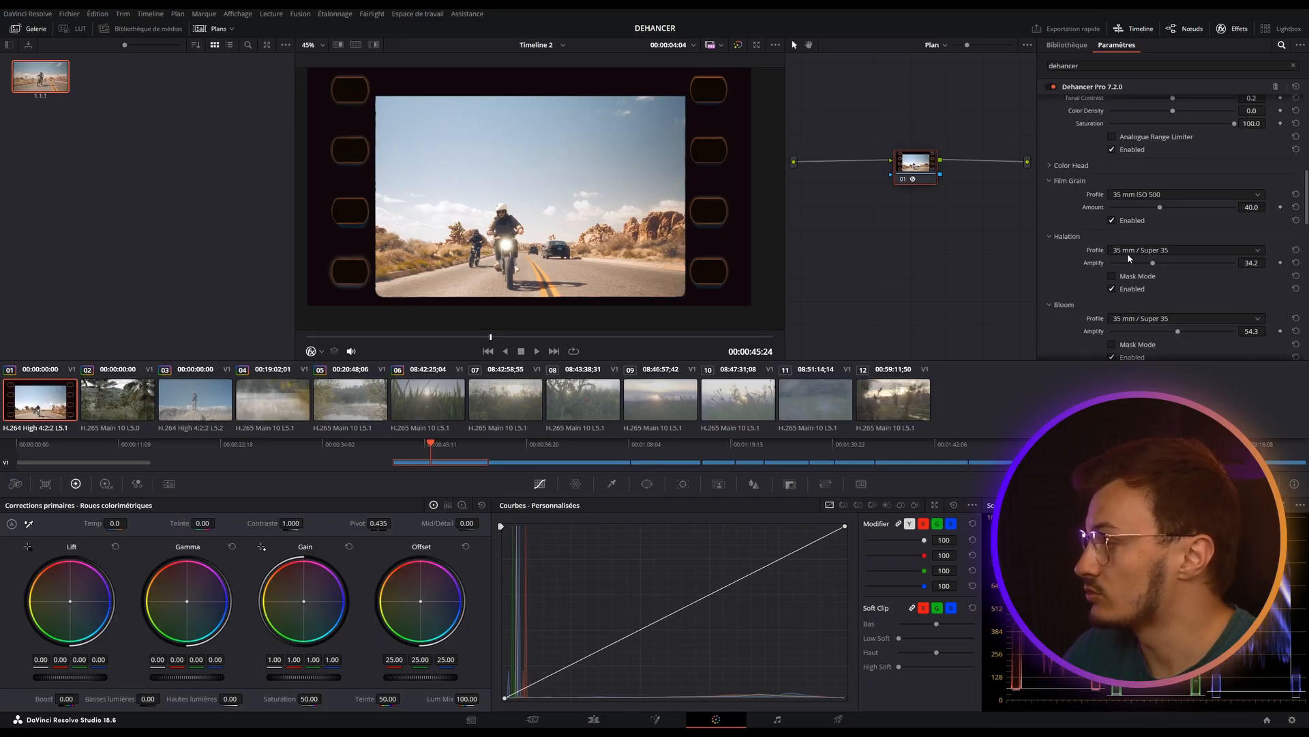
scroll(1127, 252, down, 3)
drag(1128, 253, 1154, 266)
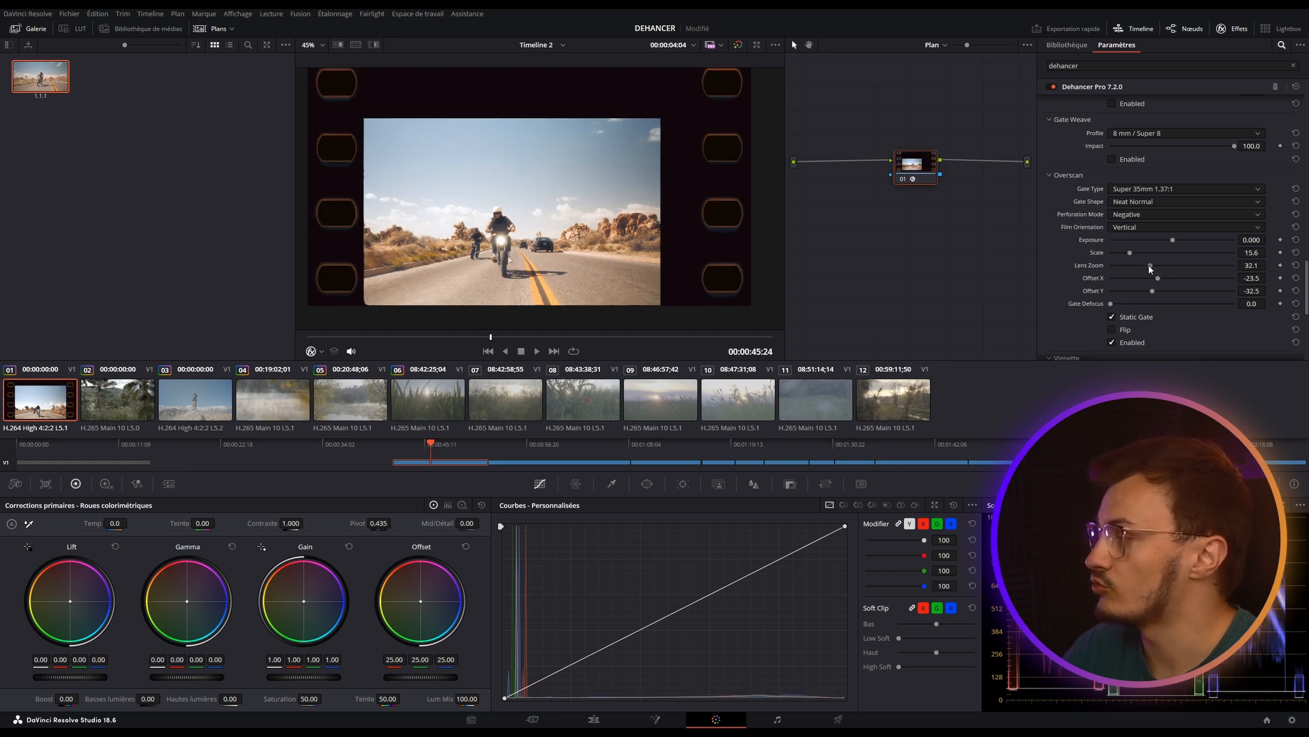
double_click(1158, 277)
double_click(1152, 291)
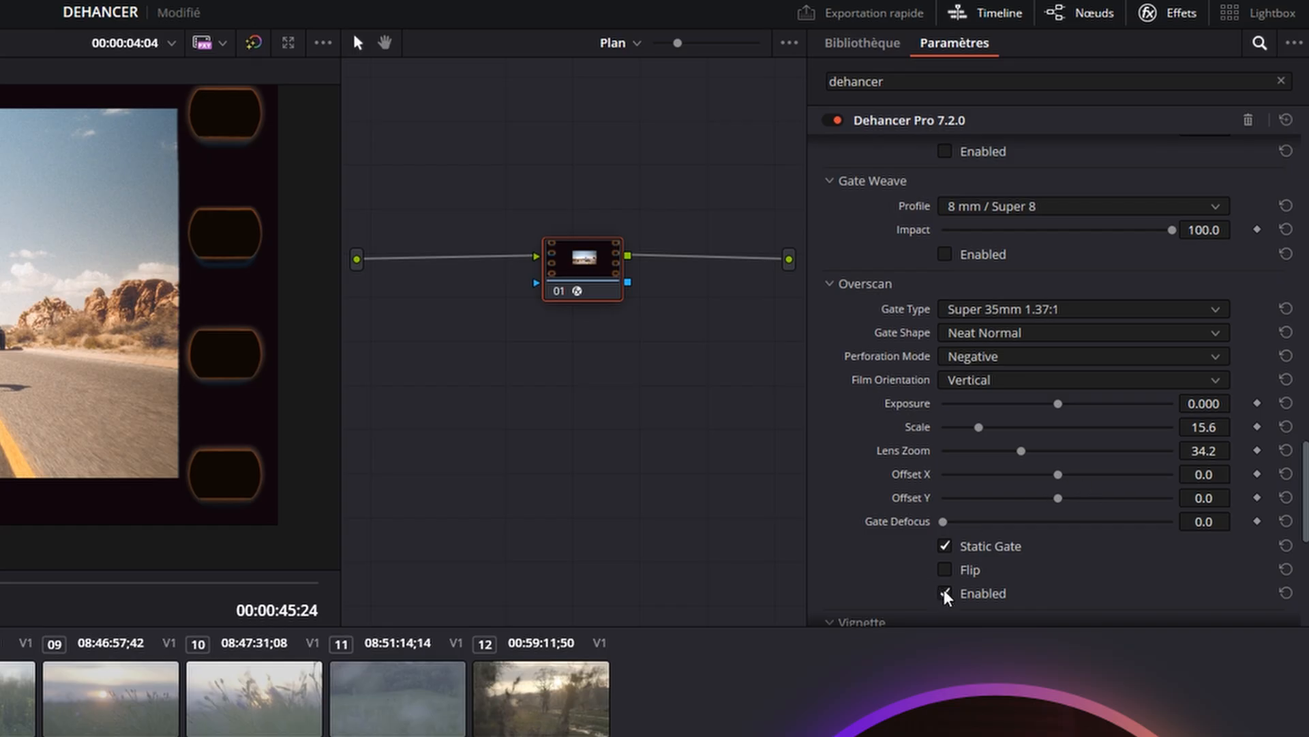
click(945, 593)
Step: Enable the Vignette effect and lower its exposure to darken the edges of the frame
scroll(895, 547, down, 3)
scroll(886, 508, down, 4)
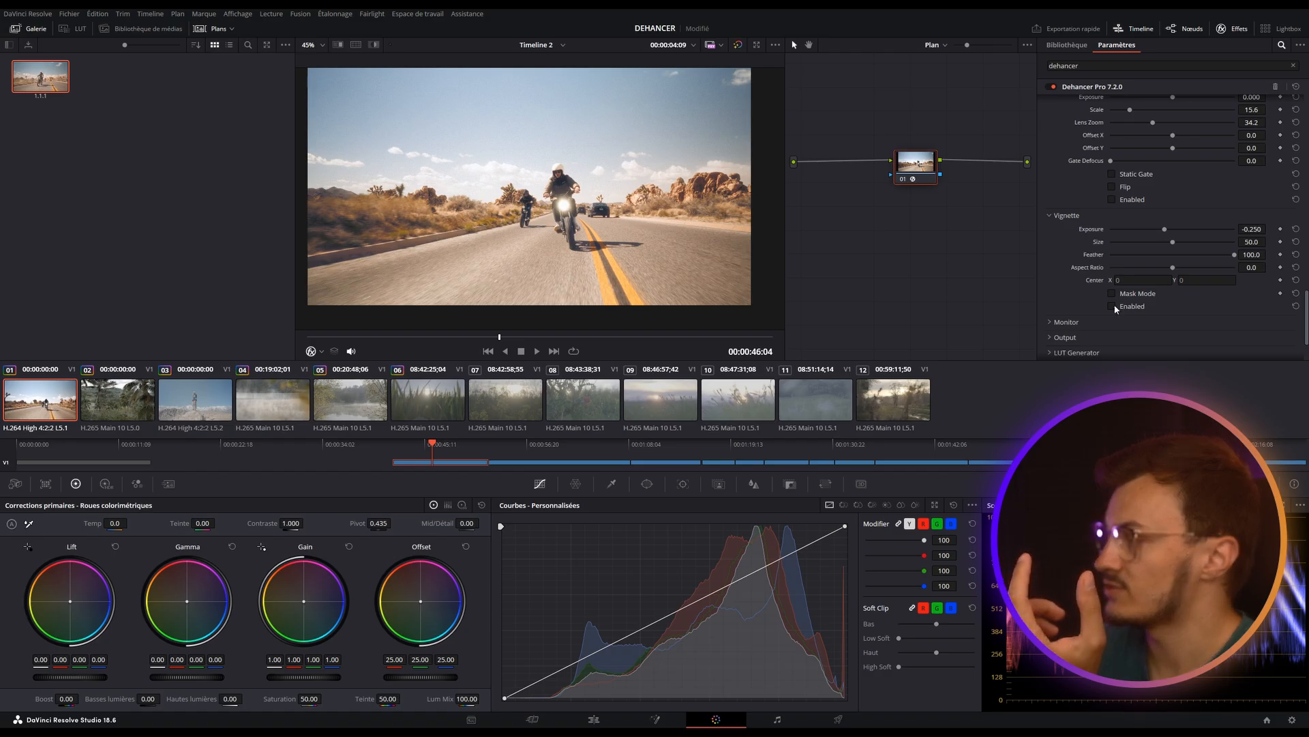
click(1113, 306)
drag(1164, 229, 1143, 227)
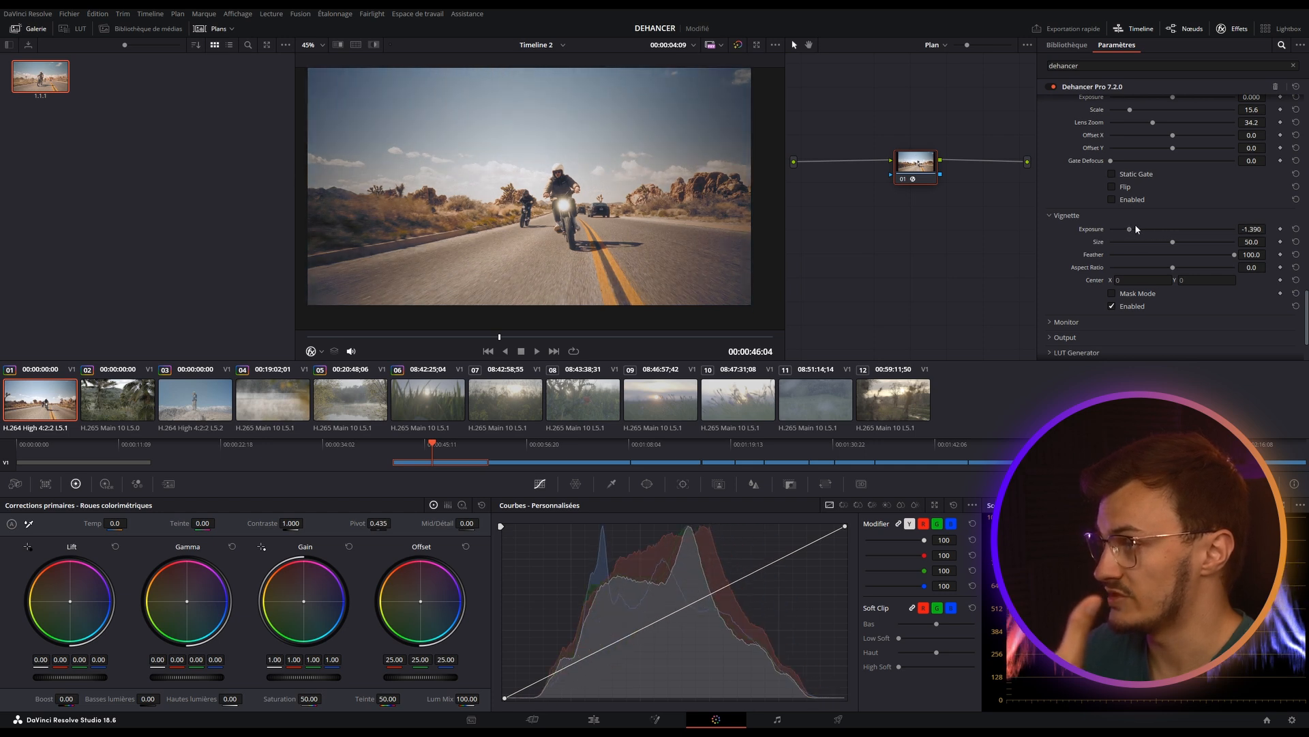
drag(1135, 223, 1143, 225)
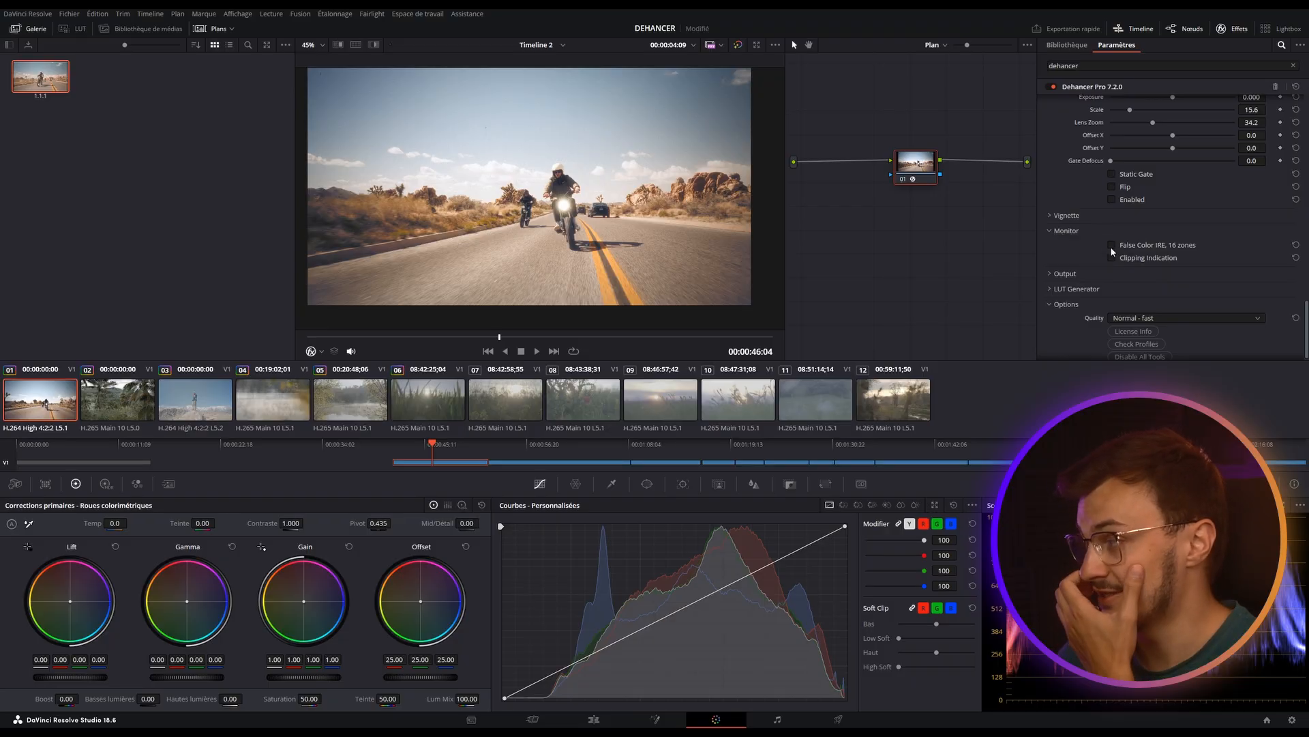
Step: Examine the rider's exposure with the 16-zone IRE False Color monitor and check the Clipping Indication
click(1112, 246)
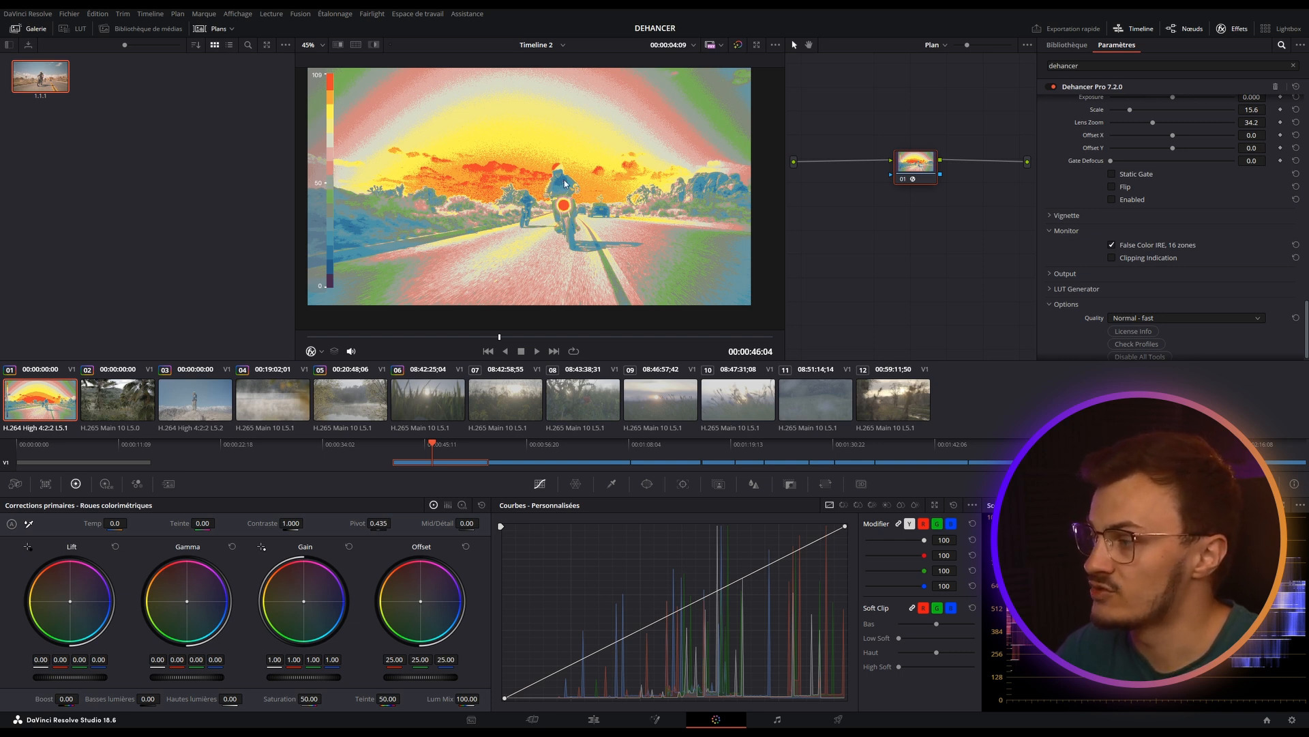
scroll(565, 182, up, 5)
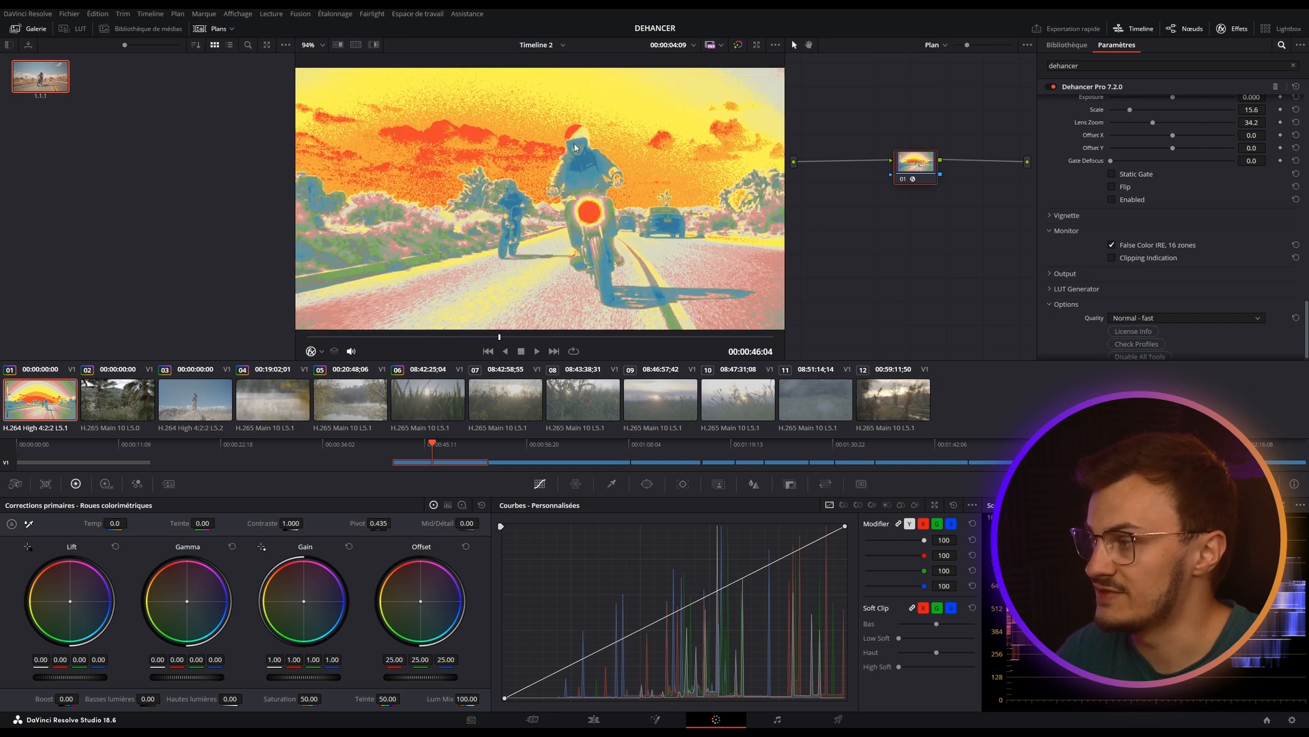
scroll(593, 146, up, 1)
scroll(609, 124, down, 3)
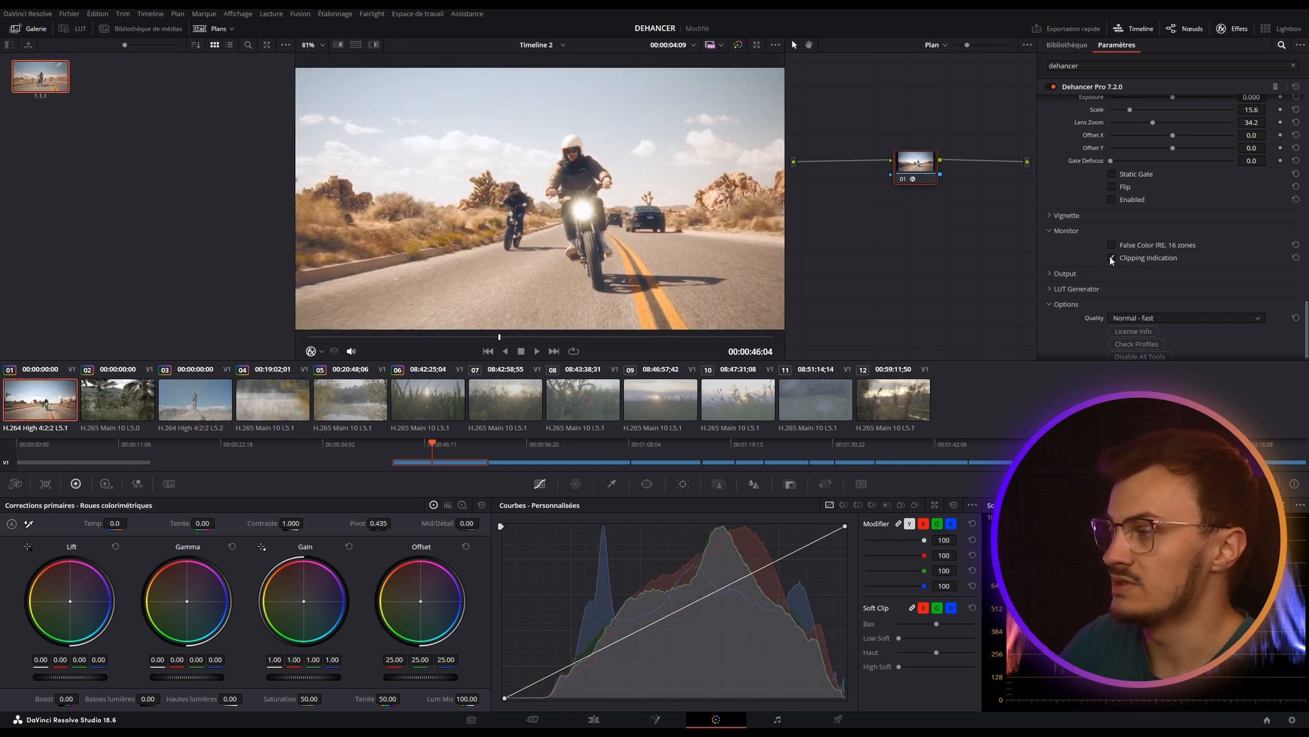
click(1112, 257)
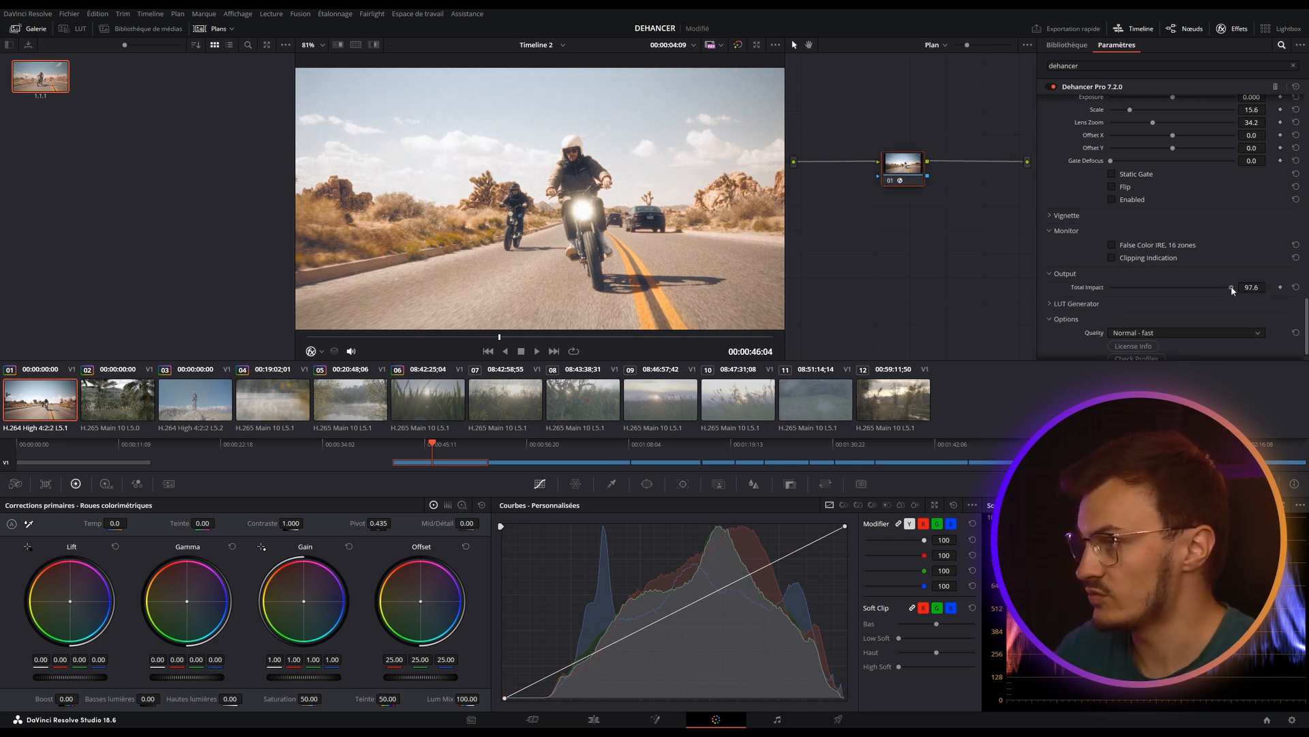
Step: Try a much lower Total Impact for the Dehancer output and restore it to 100
drag(1191, 284, 953, 283)
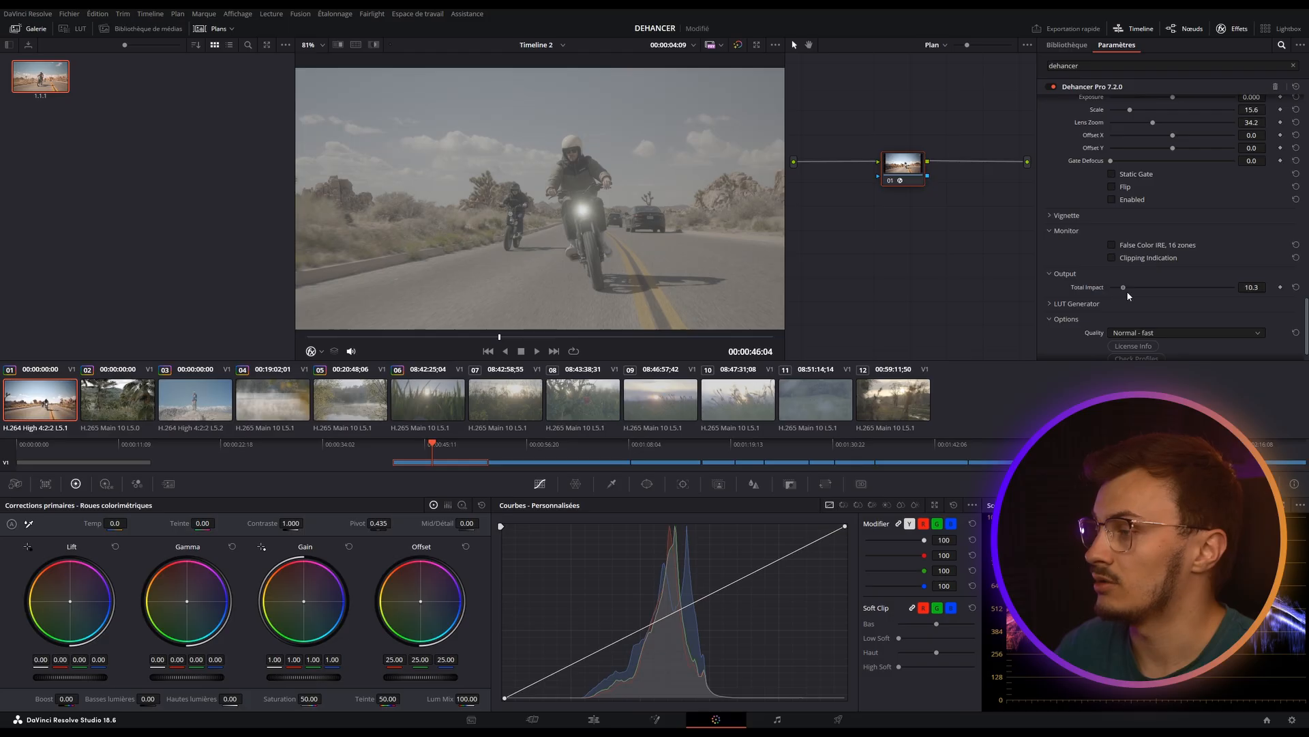
drag(1127, 291, 1235, 290)
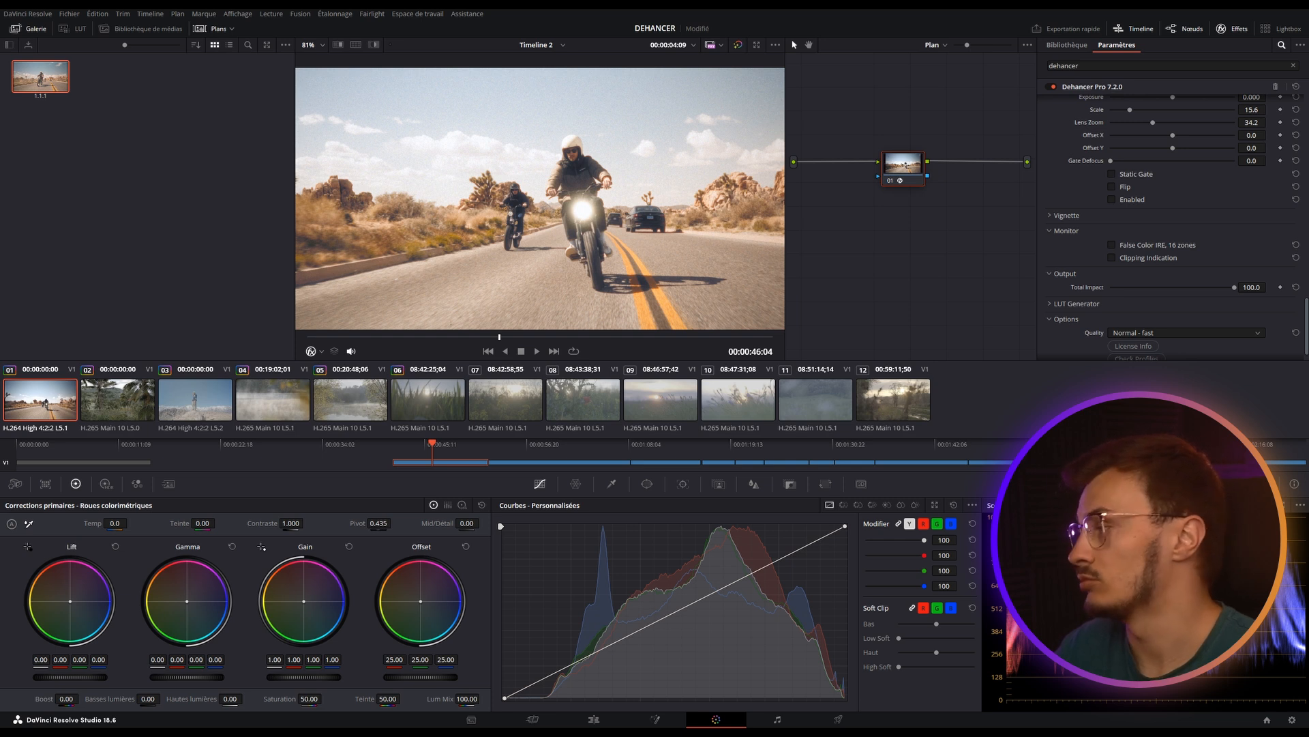
Step: Expand the LUT Generator settings and view the available LUT sizes
click(1051, 304)
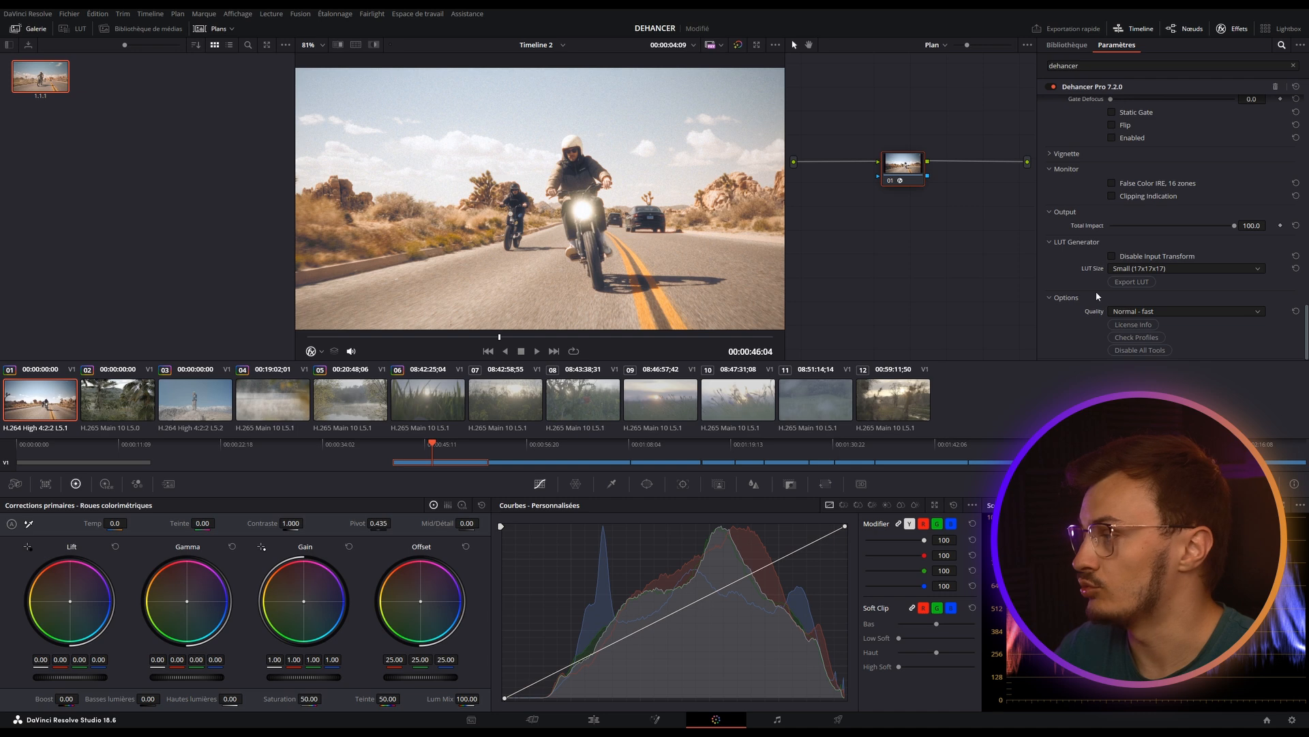
click(1132, 268)
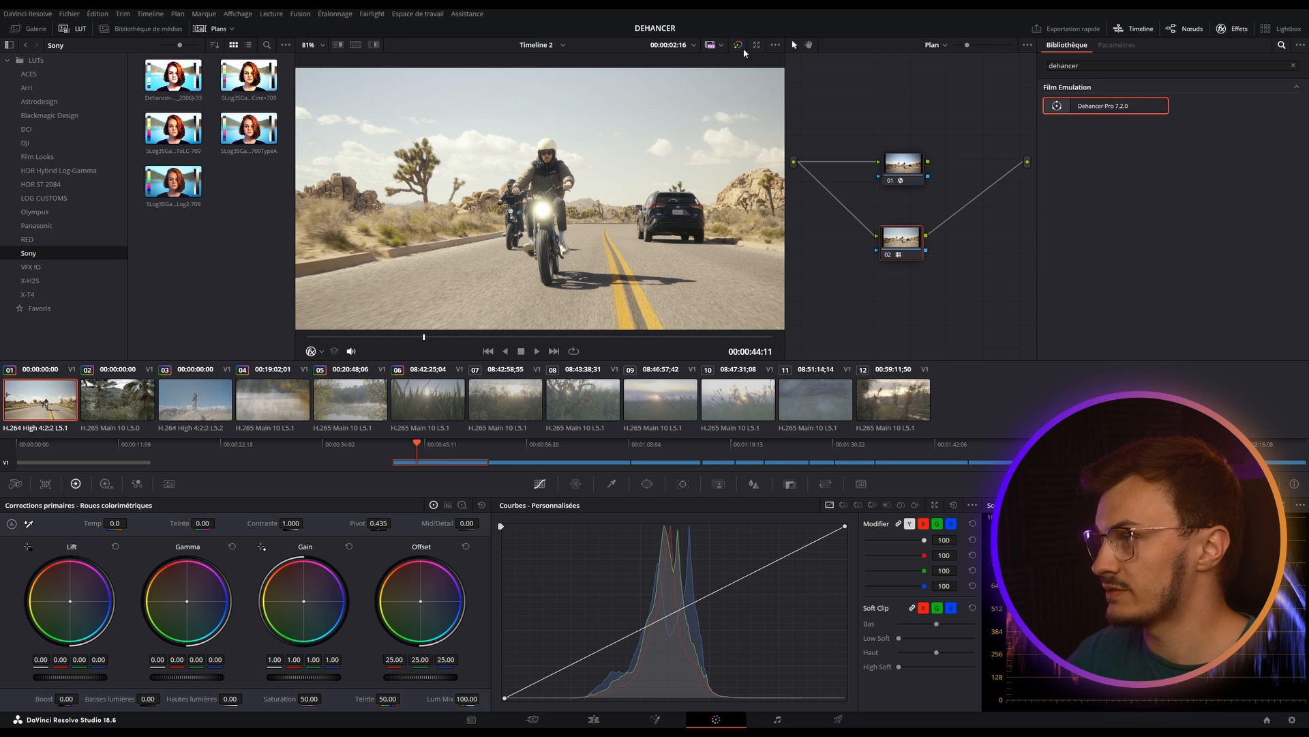
Step: Compare the clip carrying the Sony LUT on node 02 with all grades bypassed and restored
click(738, 45)
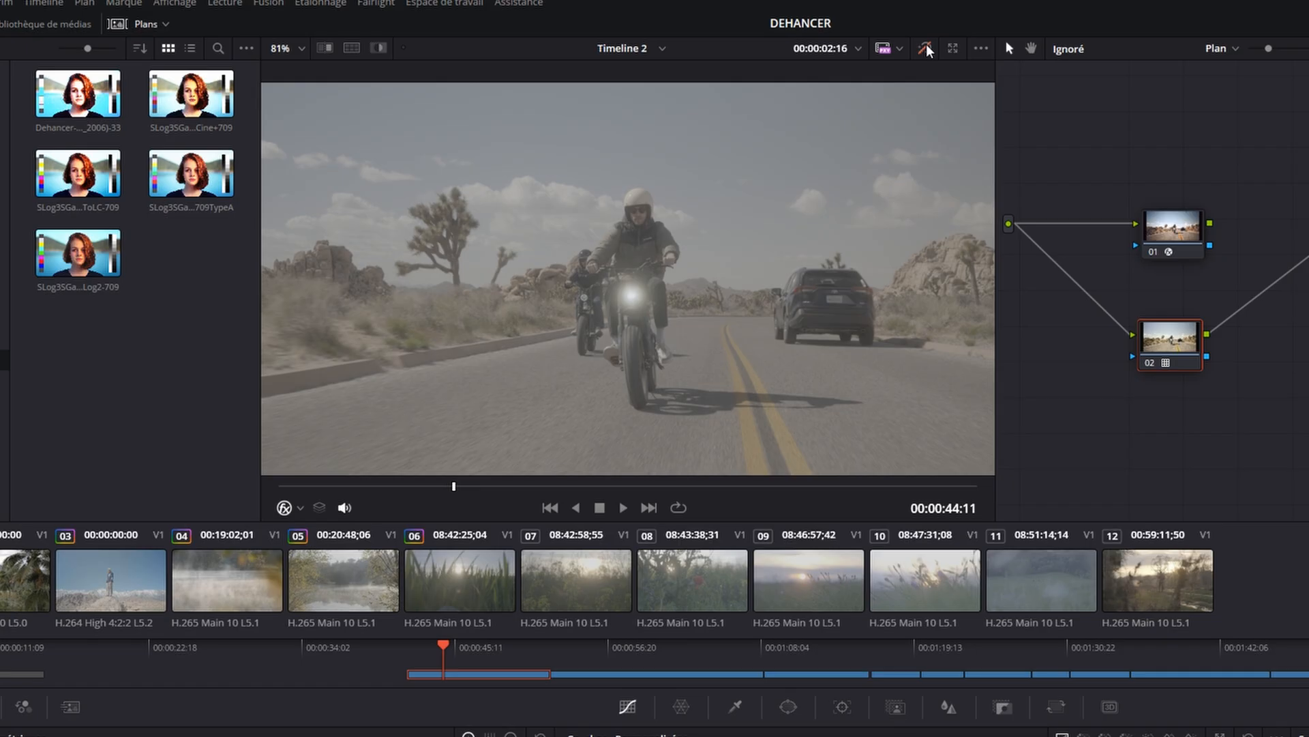
click(738, 45)
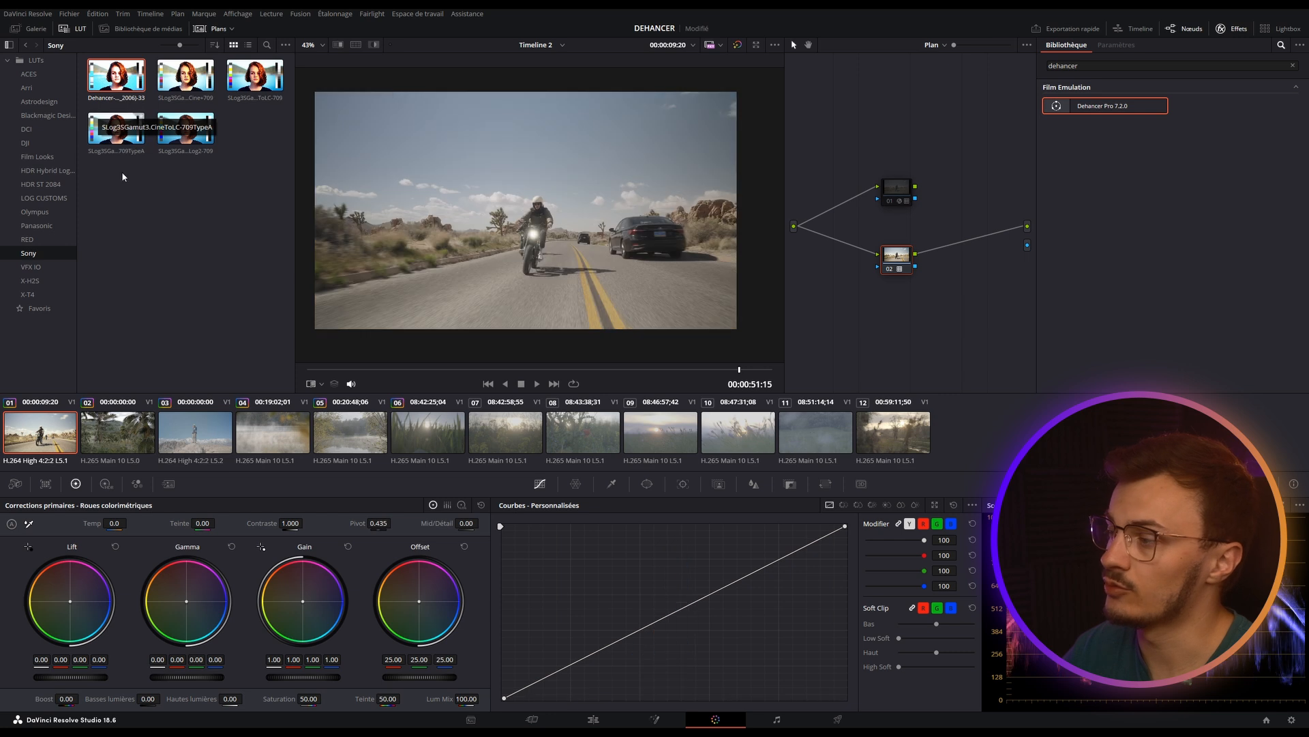
Step: Show the still gallery and sweep the wipe across the frame to compare the Dehancer still with the LUT-graded clip
click(36, 30)
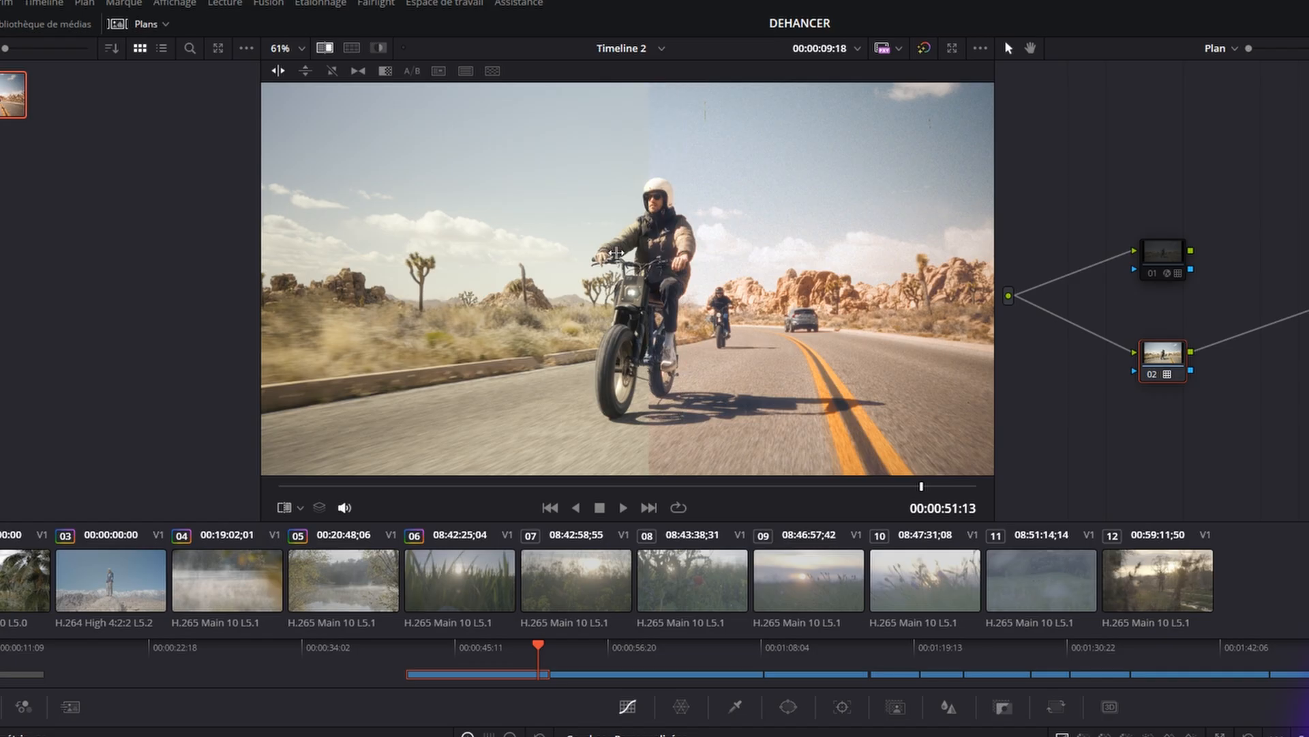
mouse_move(596, 172)
mouse_down()
mouse_move(499, 172)
mouse_move(619, 171)
mouse_up()
drag(745, 239, 296, 222)
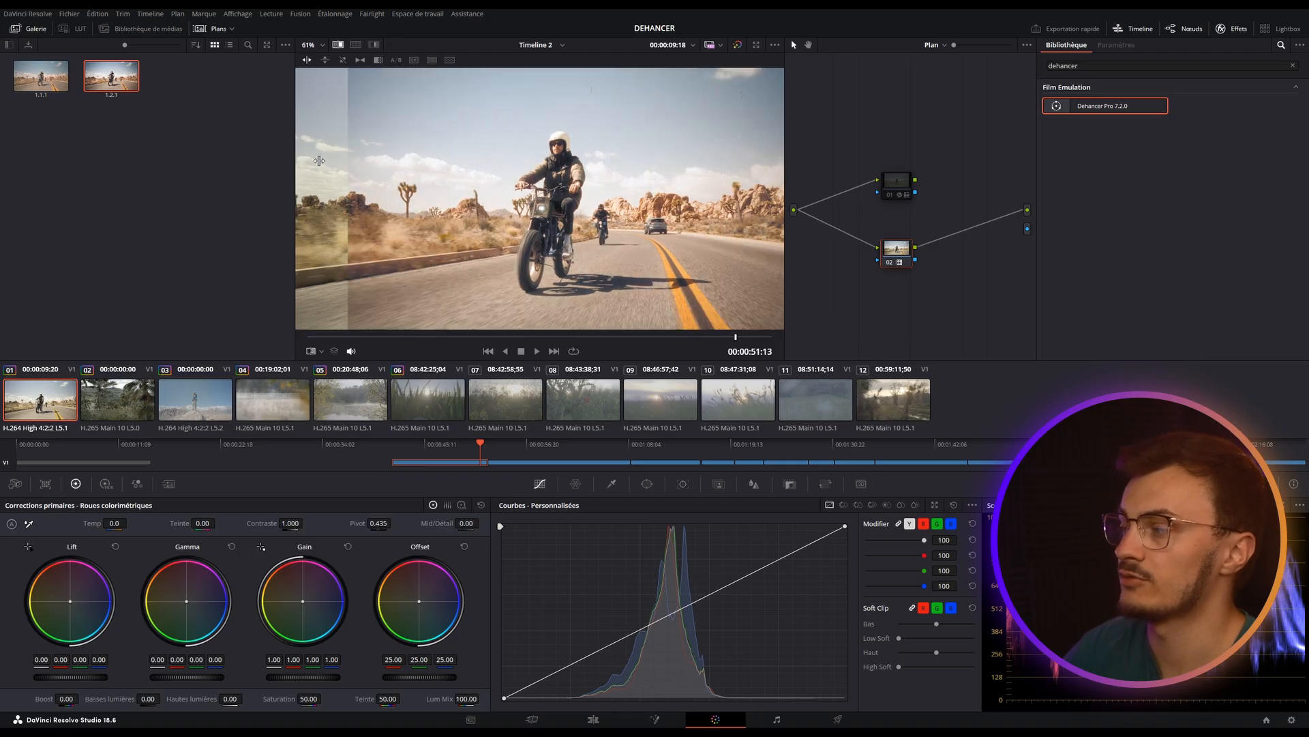
drag(319, 161, 738, 159)
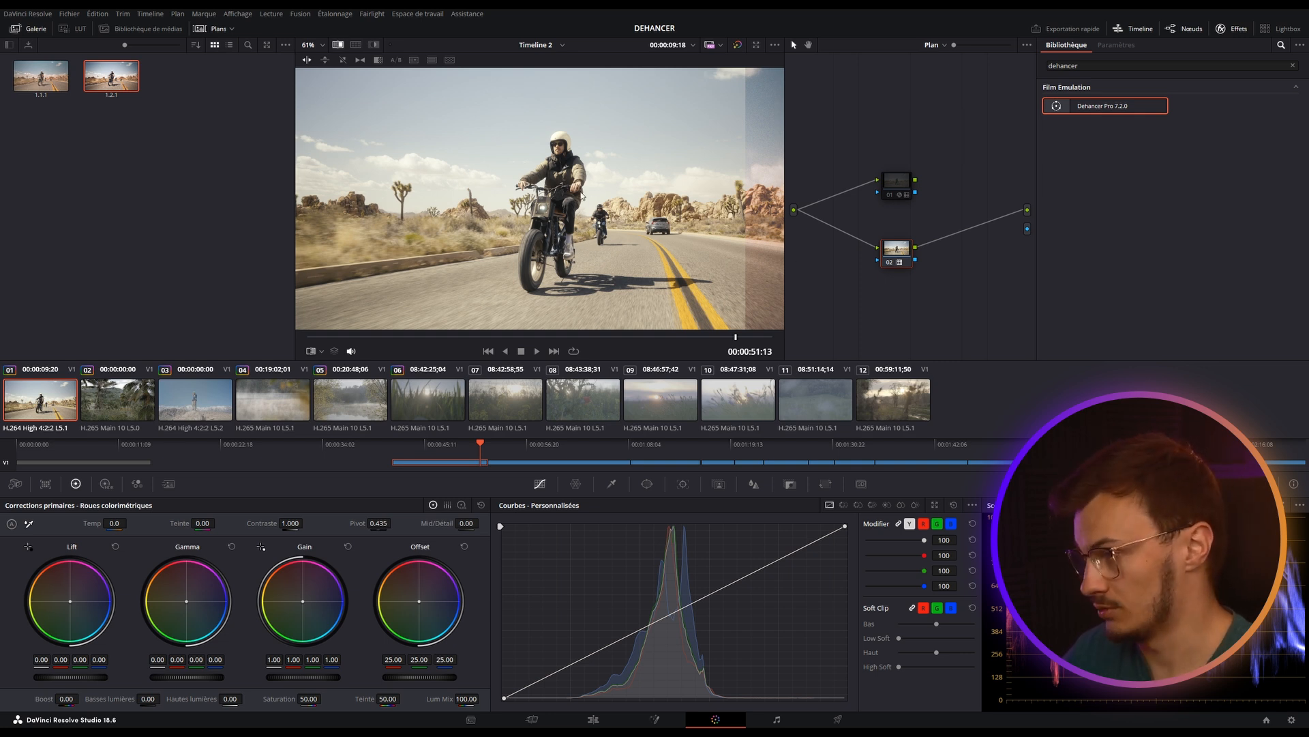
drag(737, 194, 353, 144)
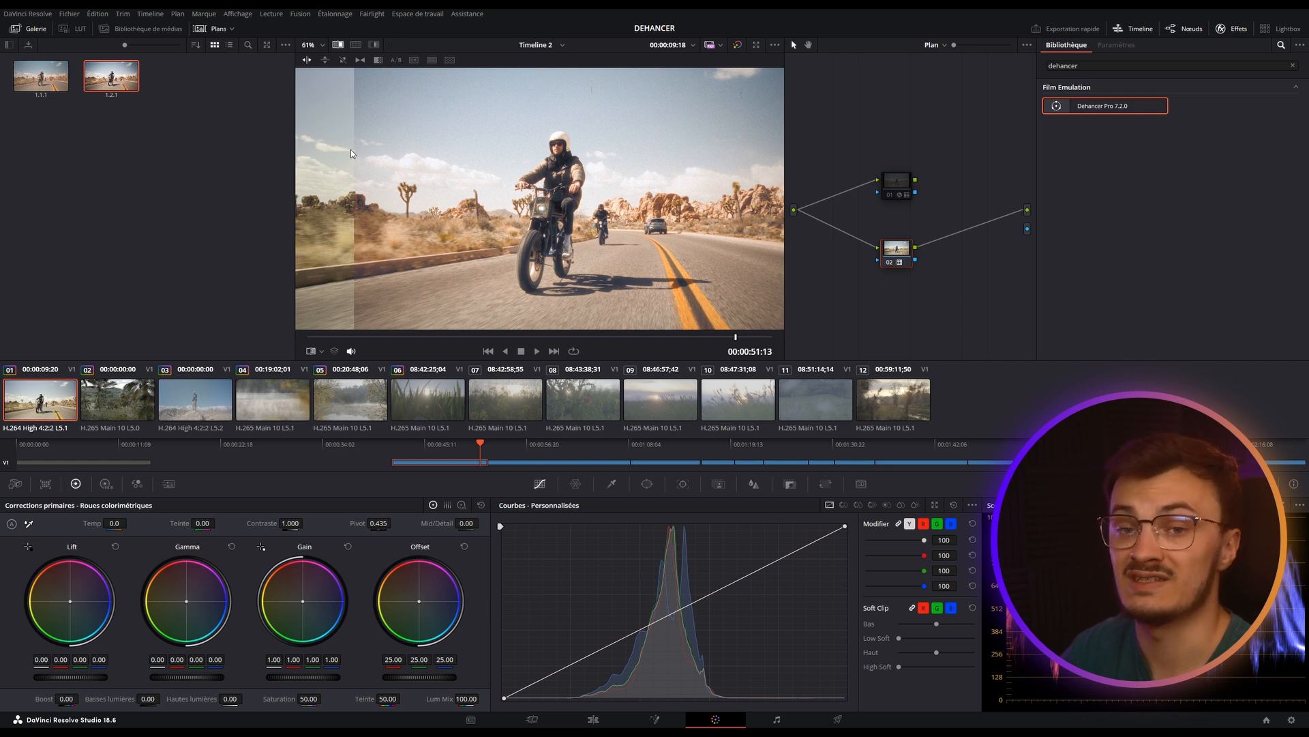
mouse_move(354, 149)
mouse_down()
mouse_move(290, 161)
mouse_move(678, 183)
mouse_move(709, 174)
mouse_move(337, 161)
mouse_up()
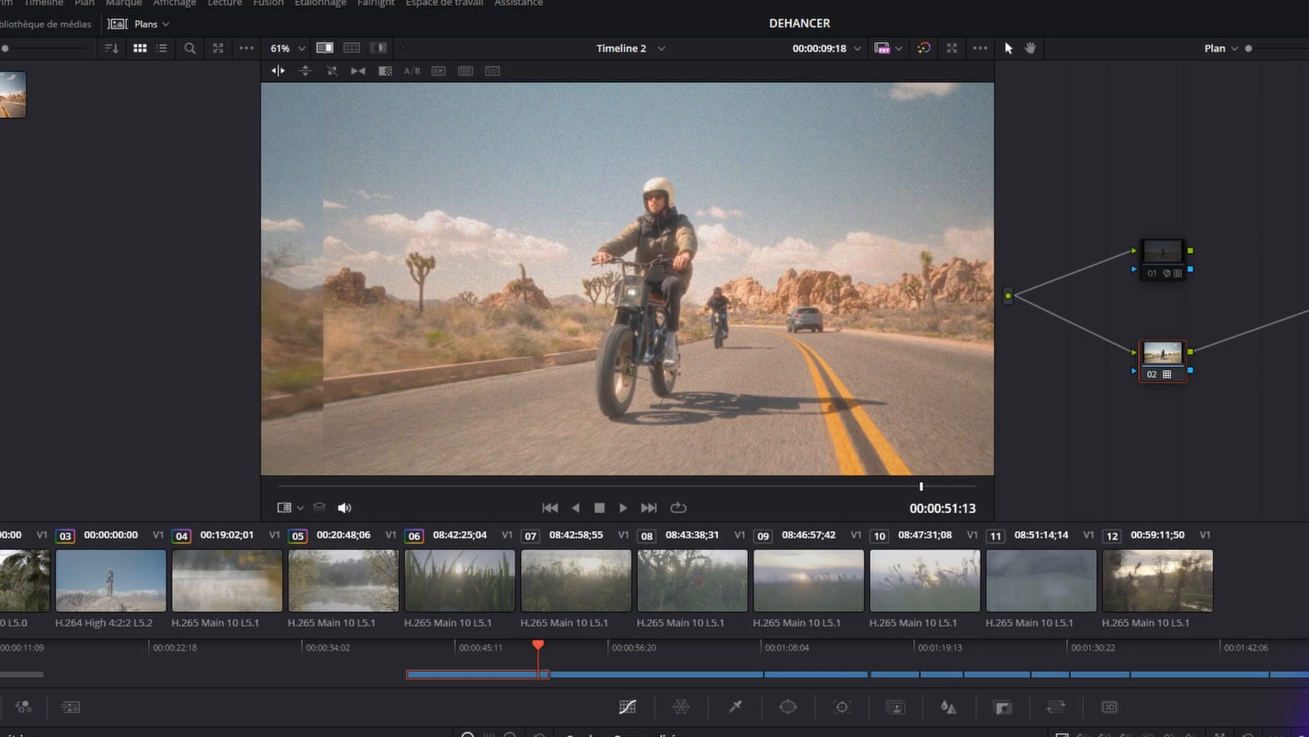
Step: Compare fine details of the rider between the film-look still and the LUT-graded clip, and toggle the wipe display
drag(324, 245, 937, 266)
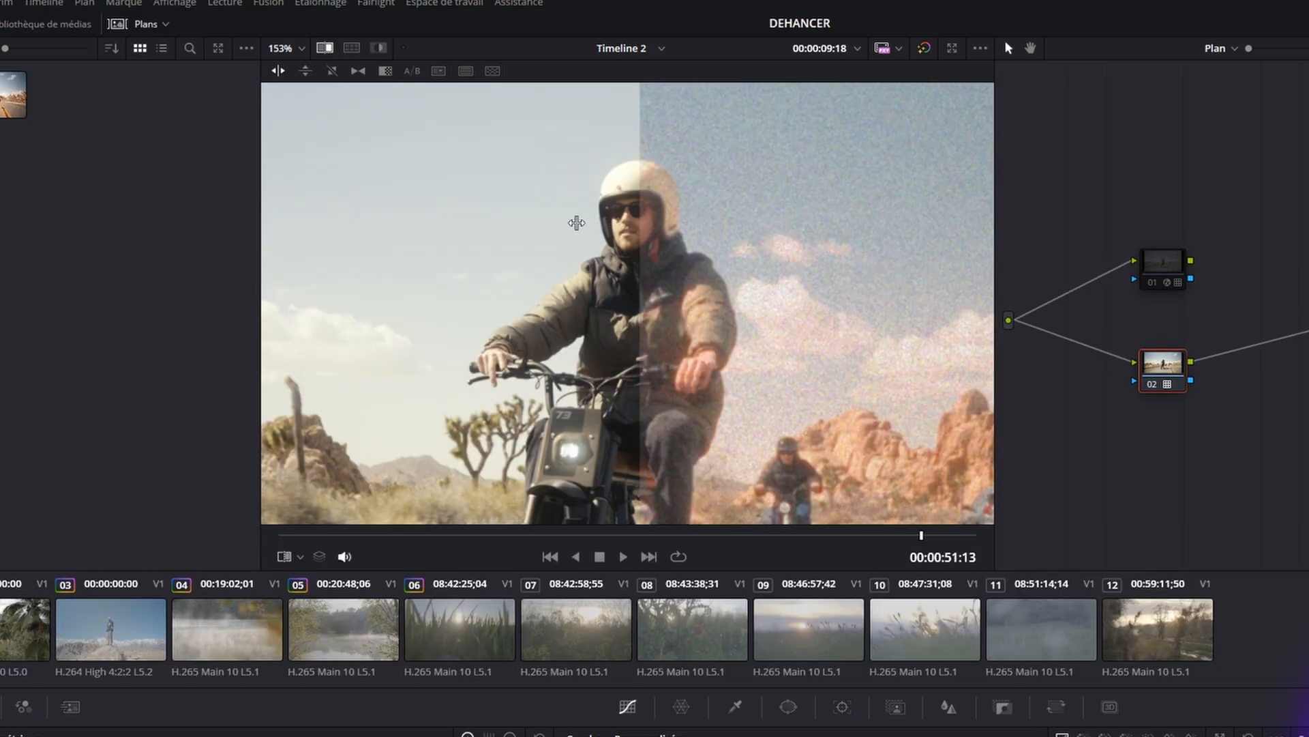
drag(573, 219, 696, 218)
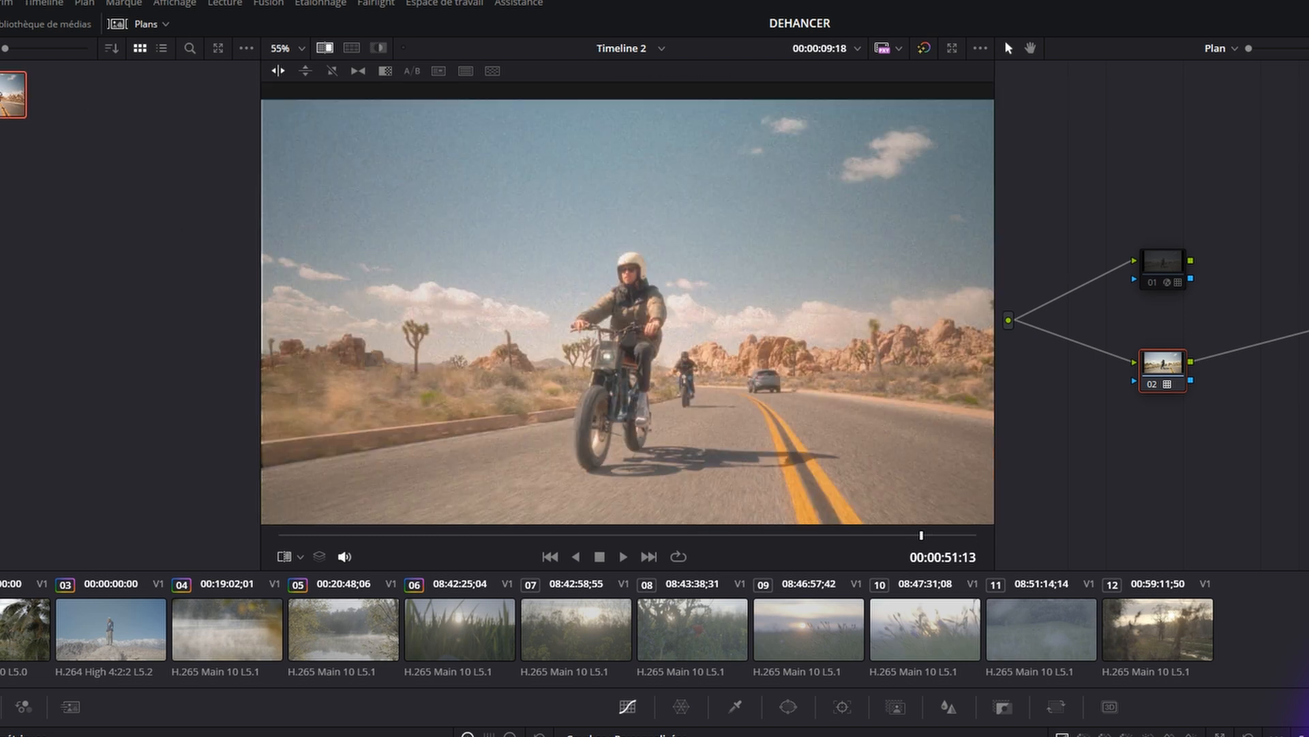
key(ctrl+w)
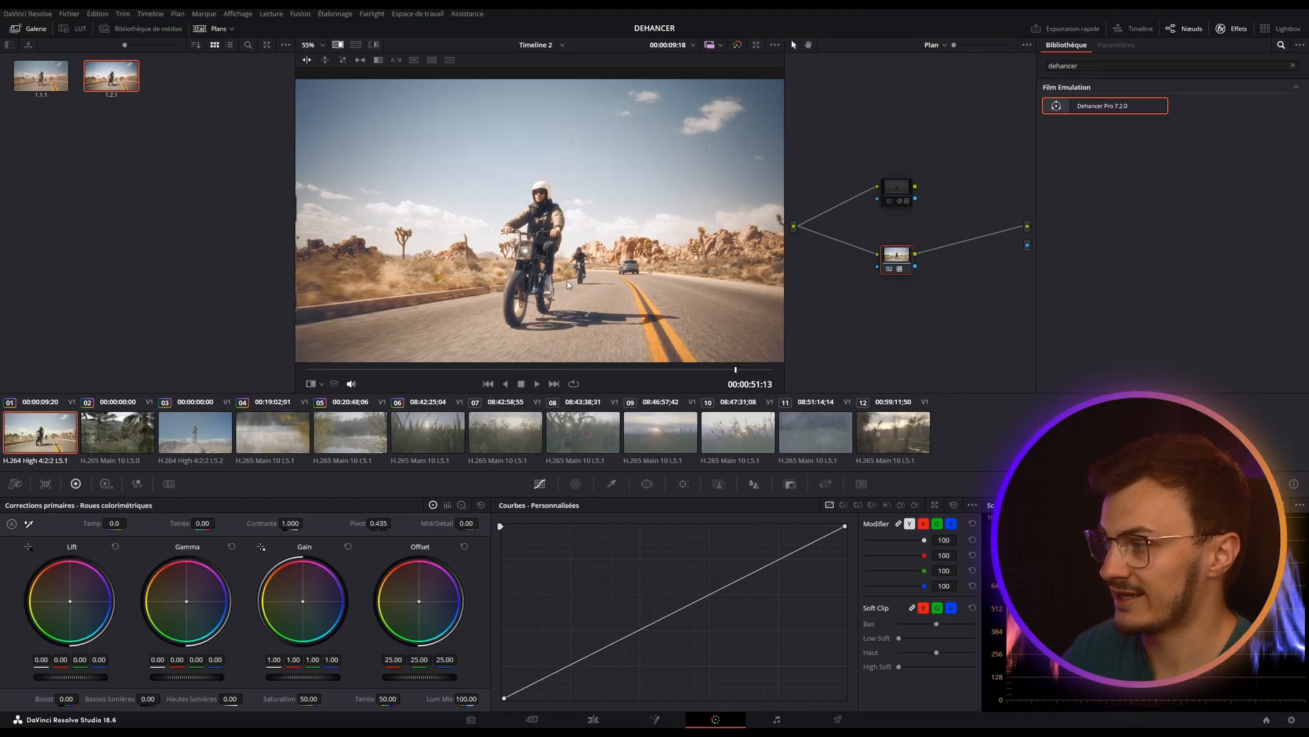